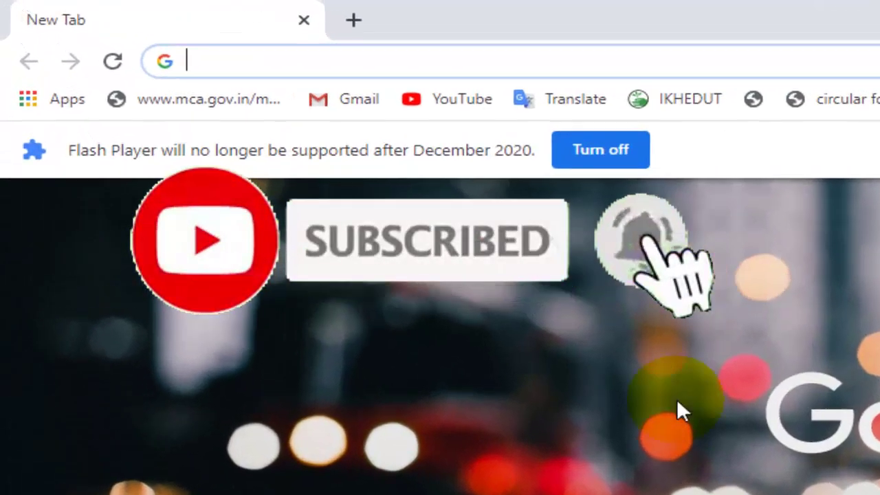
# Step: Load rte.orpgujarat.com in Chrome by accepting the address-bar autocomplete for 'r'
pyautogui.write('rte.orpgujarat.com')
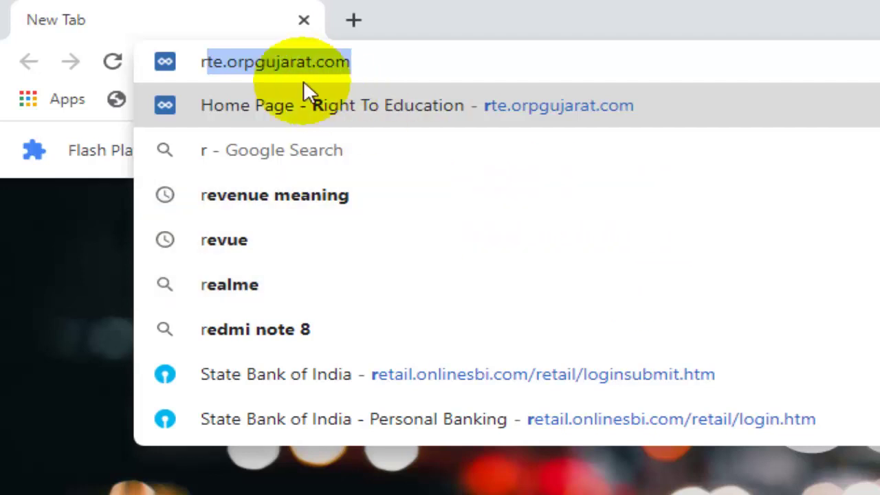
pyautogui.press('Return')
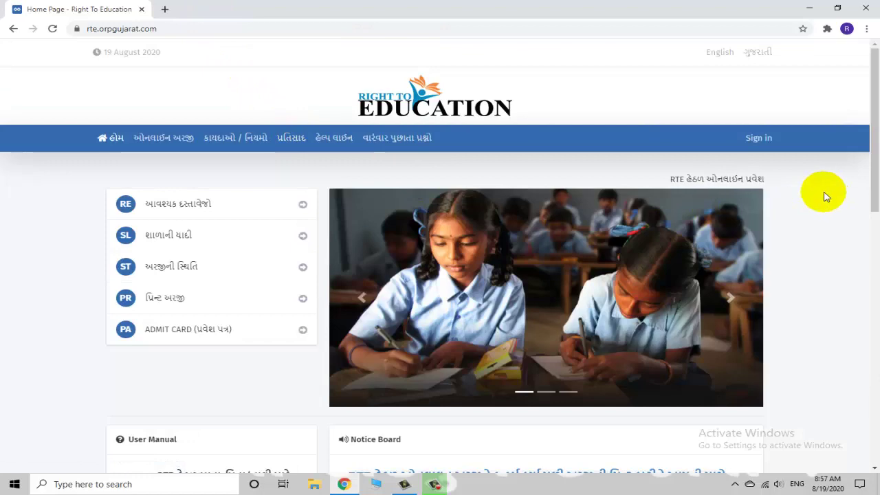
# Step: Go to the 'ઓનલાઈન અરજી' section and start a New Application
pyautogui.scroll(-4, 819, 279)
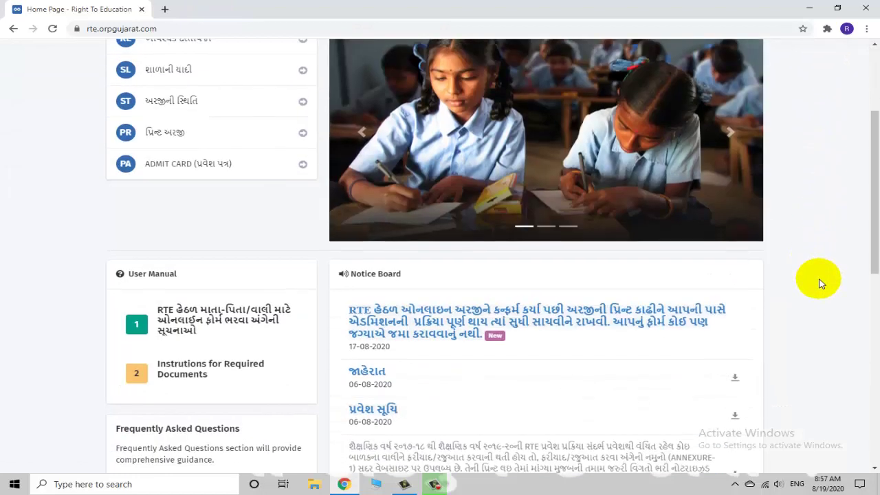
pyautogui.scroll(4, 779, 249)
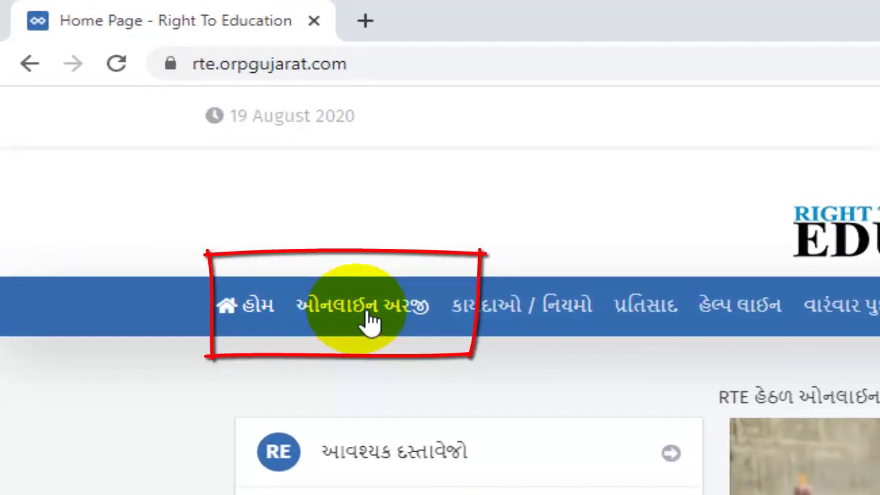
pyautogui.click(370, 314)
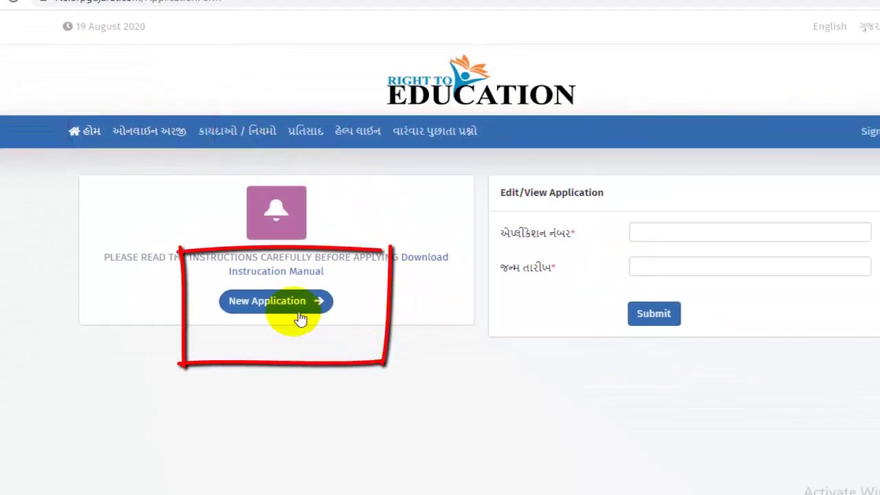
pyautogui.click(280, 309)
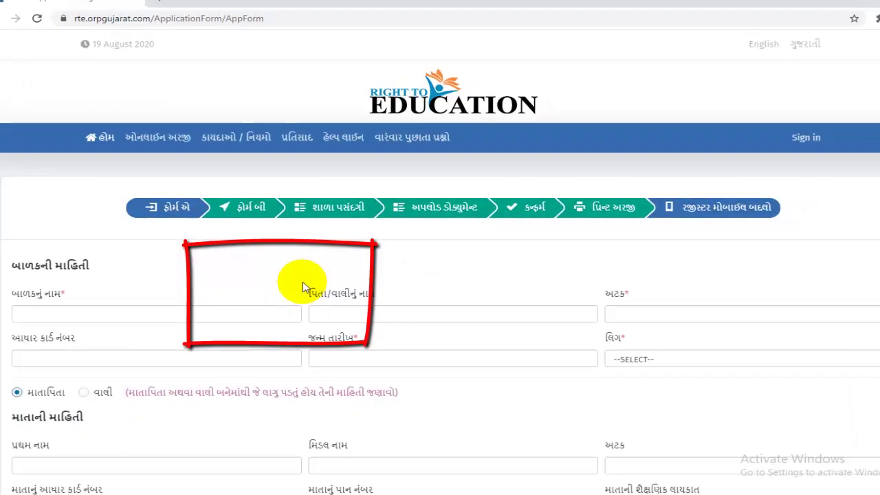
# Step: Fill the child's name fields from the saved autofill entry
pyautogui.scroll(-2, 327, 249)
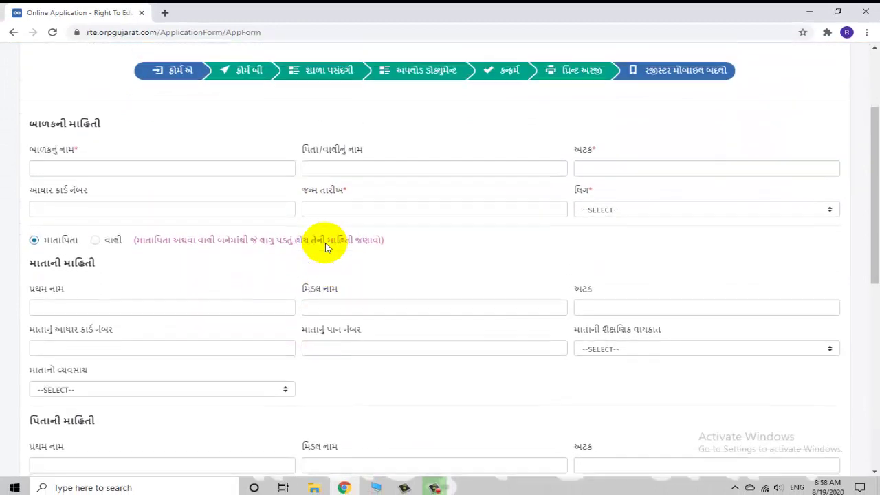
pyautogui.scroll(2, 328, 249)
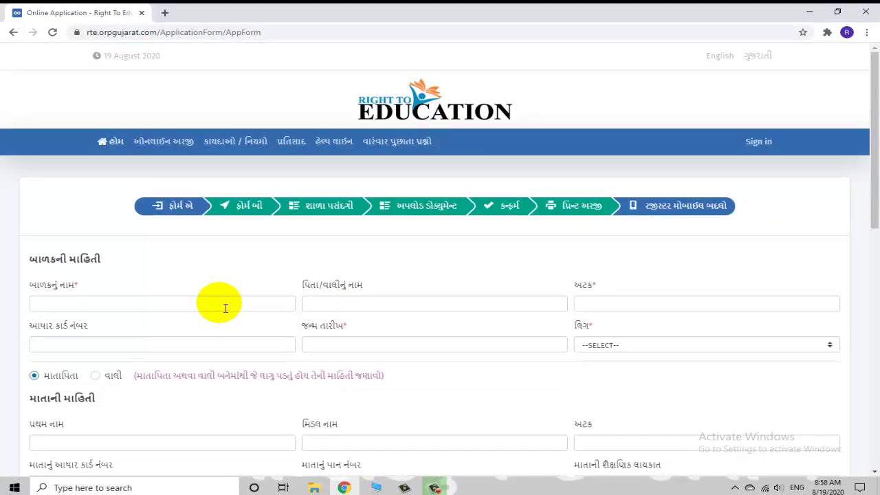
pyautogui.click(225, 308)
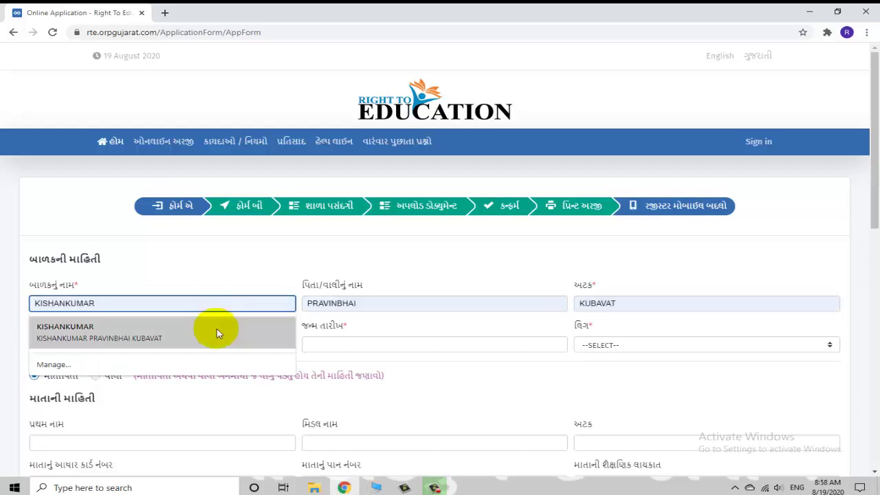
pyautogui.click(217, 333)
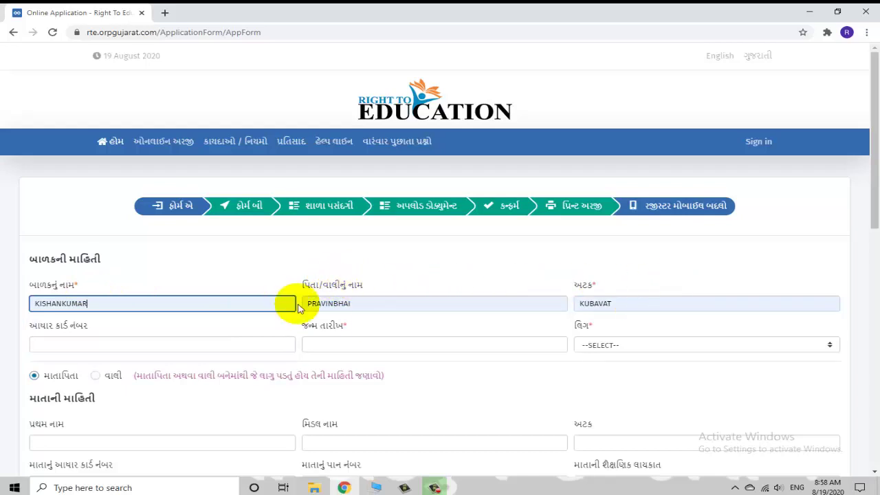
pyautogui.scroll(-2, 379, 291)
pyautogui.click(383, 219)
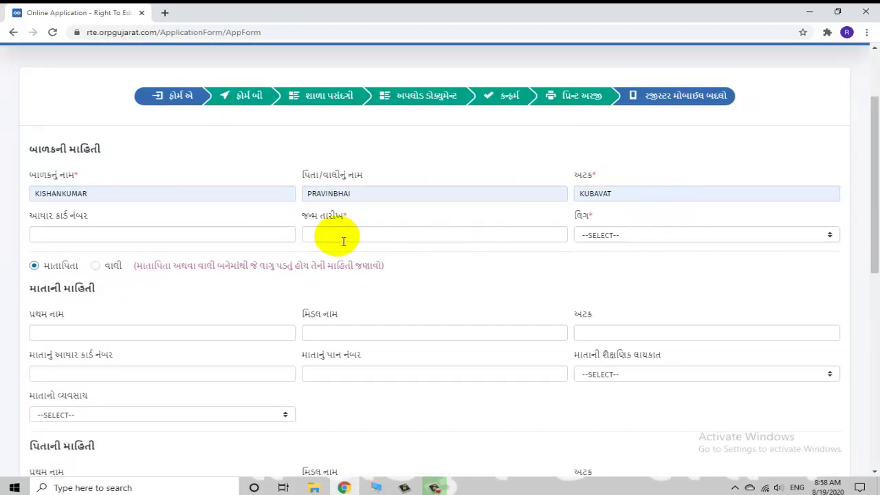
# Step: Enter the child's Aadhaar number and birth date, and set gender to MALE
pyautogui.click(238, 237)
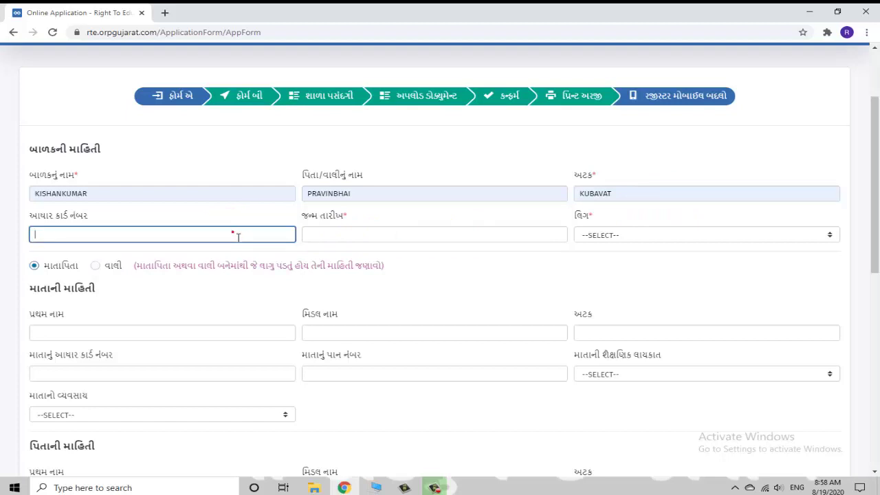
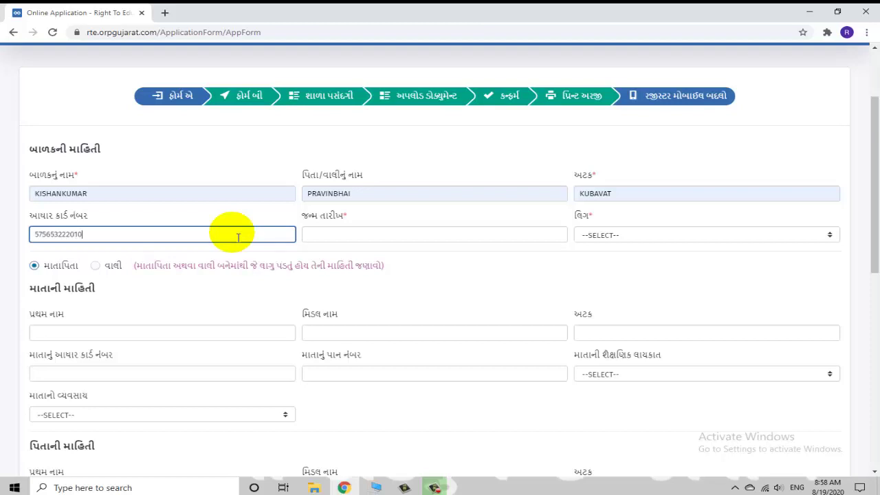
pyautogui.click(336, 235)
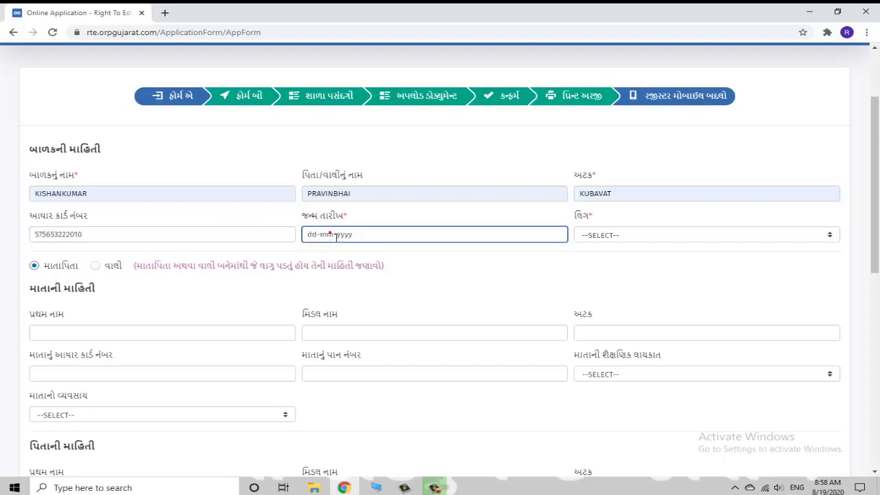
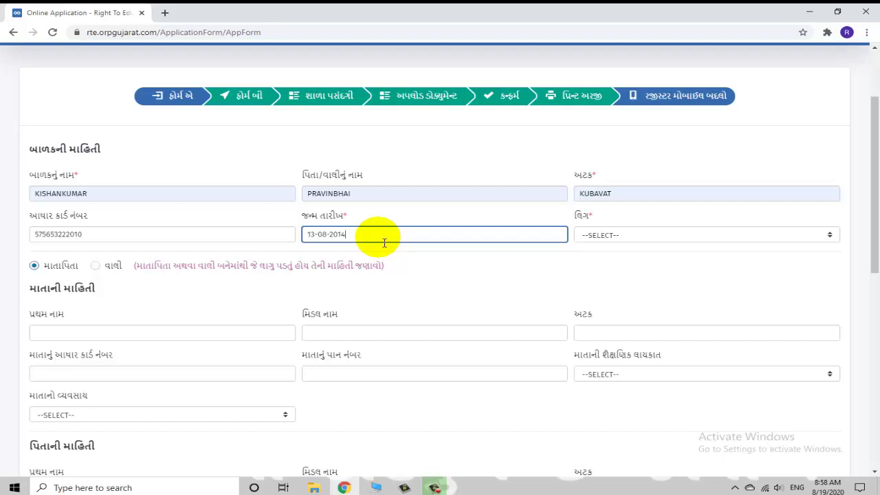
pyautogui.click(650, 235)
pyautogui.click(639, 258)
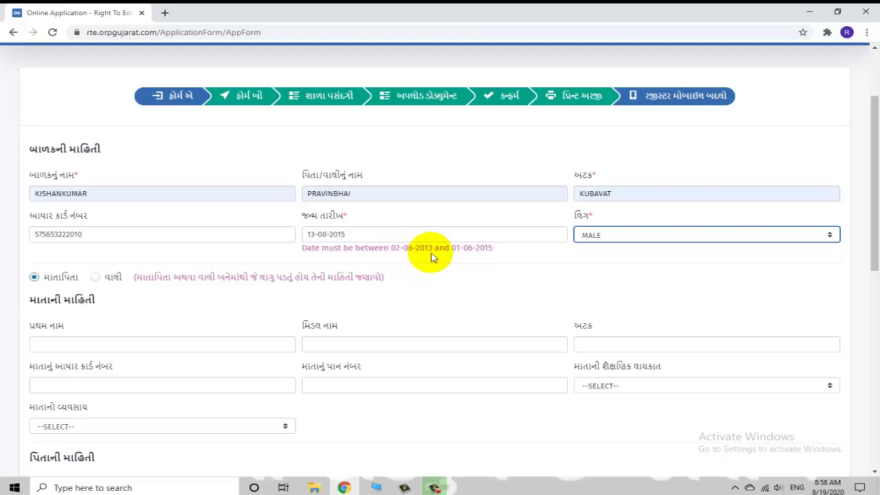
# Step: Correct the child's birth year from 2015 to 2014
pyautogui.tripleClick(358, 237)
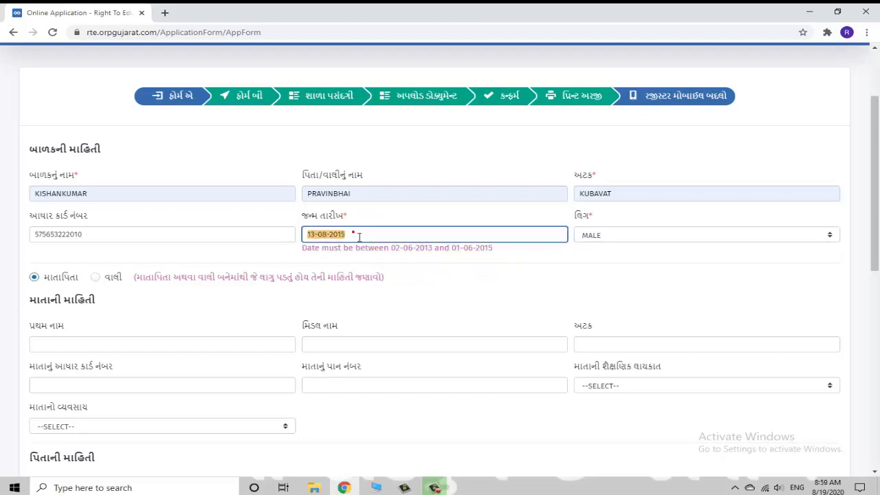
pyautogui.click(358, 236)
pyautogui.press('BackSpace')
pyautogui.write('4')
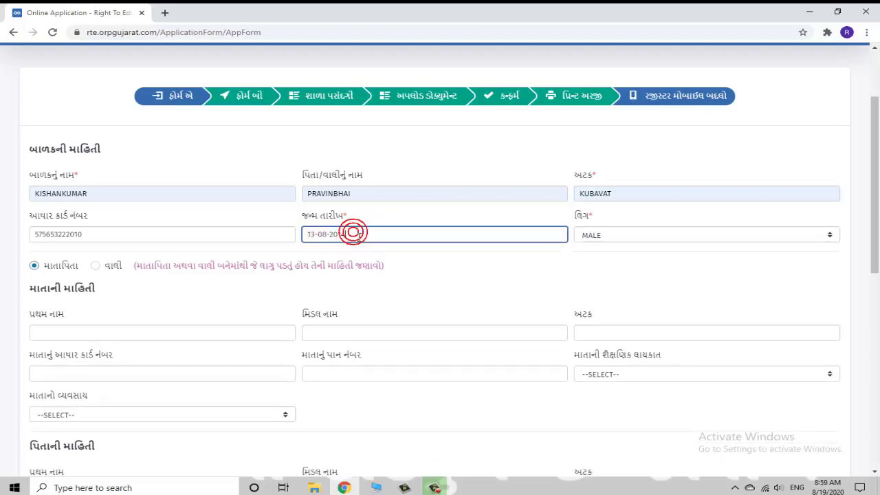
pyautogui.click(461, 273)
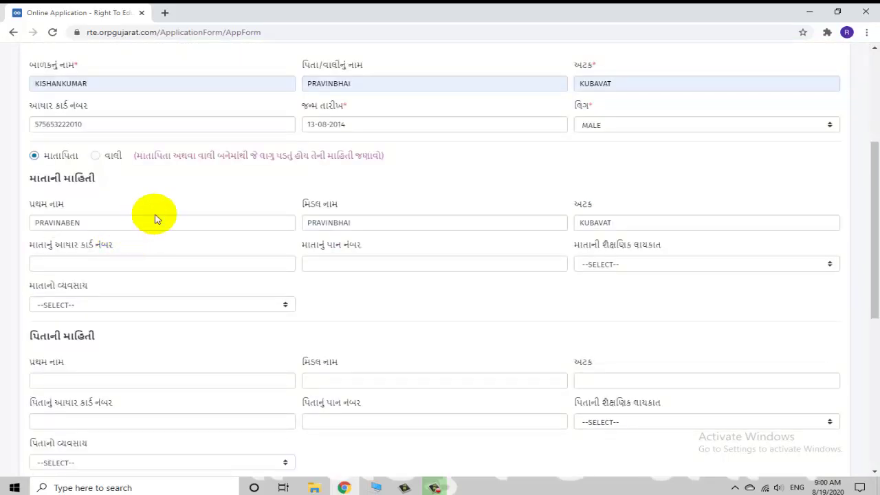
# Step: Keep the child's gender as MALE and enter a valid Aadhaar number for the mother
pyautogui.click(631, 125)
pyautogui.click(473, 169)
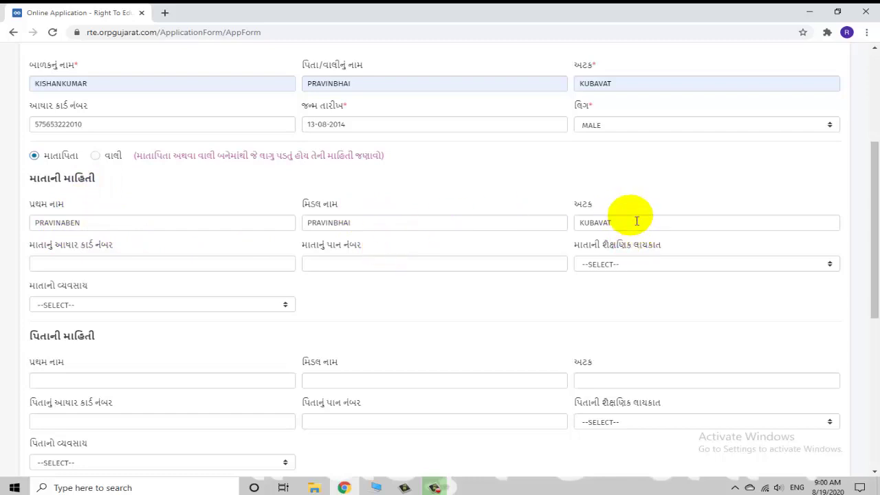
pyautogui.click(100, 266)
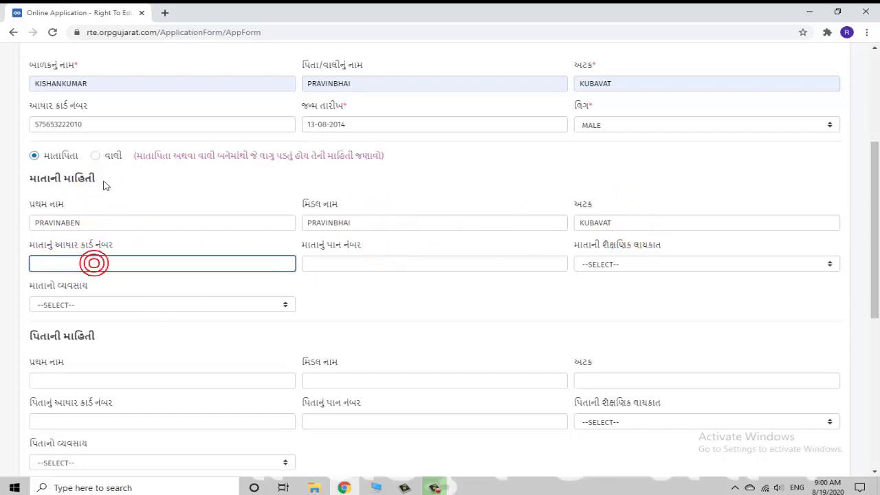
pyautogui.moveTo(98, 123); pyautogui.dragTo(2, 119)
pyautogui.click(120, 268)
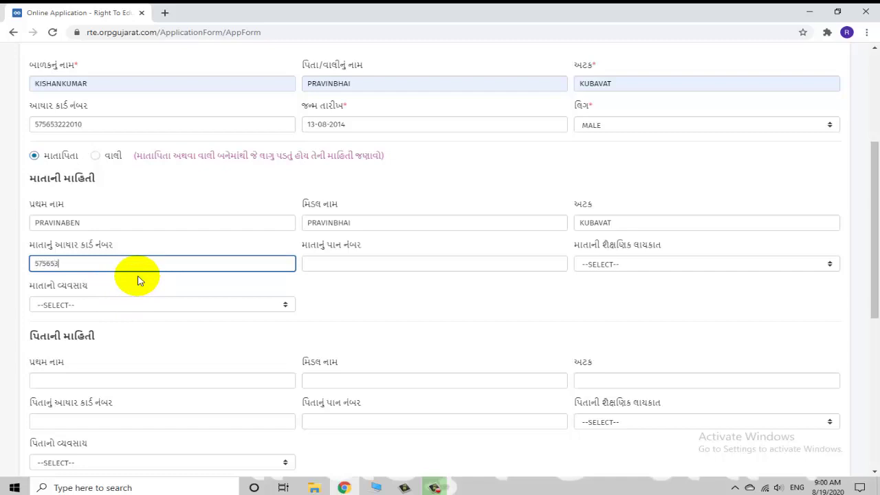
pyautogui.click(341, 269)
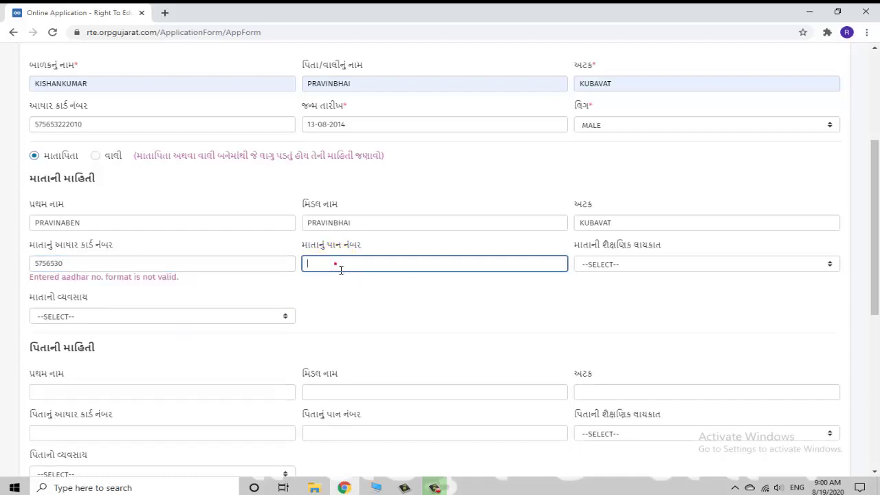
pyautogui.click(85, 263)
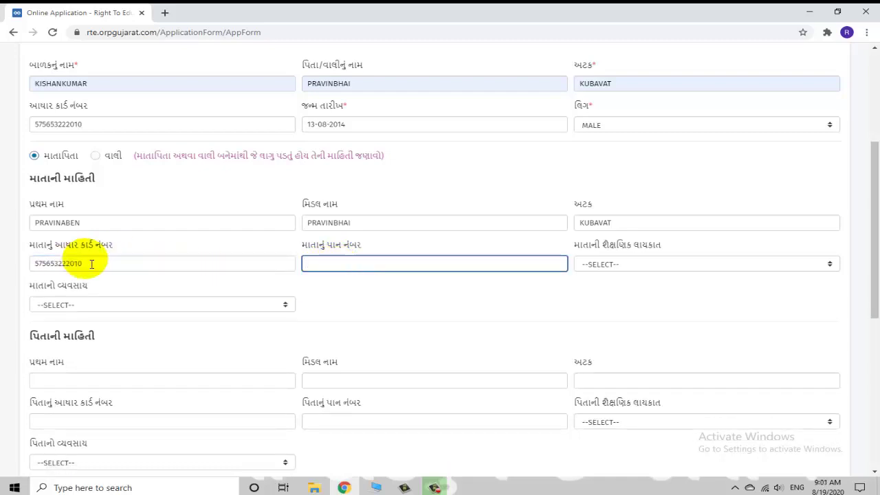
# Step: Set the mother's education to HSC and occupation to Unemployed
pyautogui.click(644, 268)
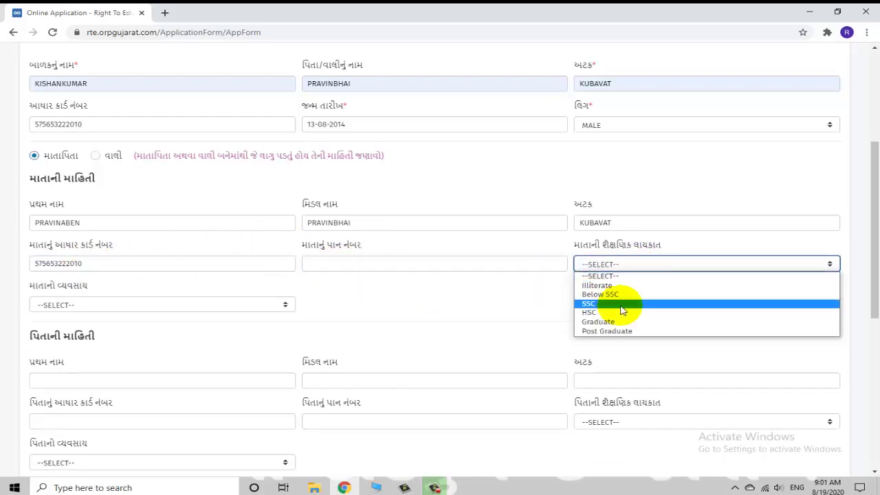
pyautogui.click(620, 313)
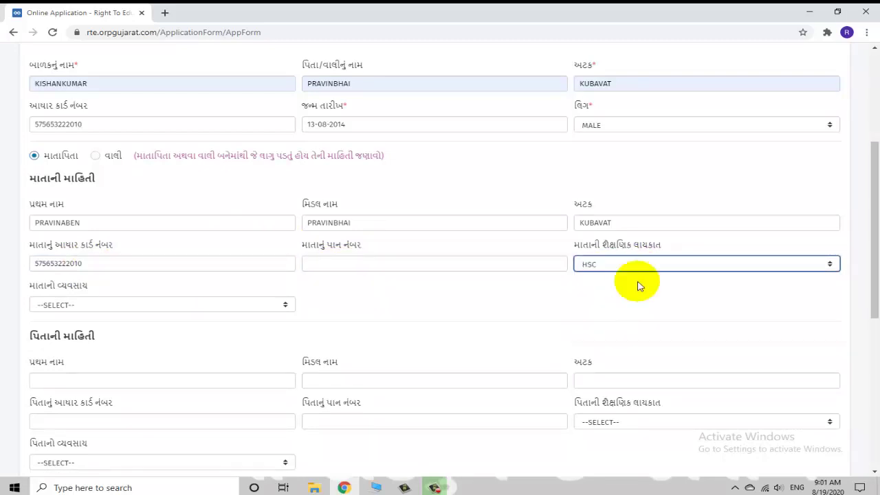
pyautogui.click(103, 306)
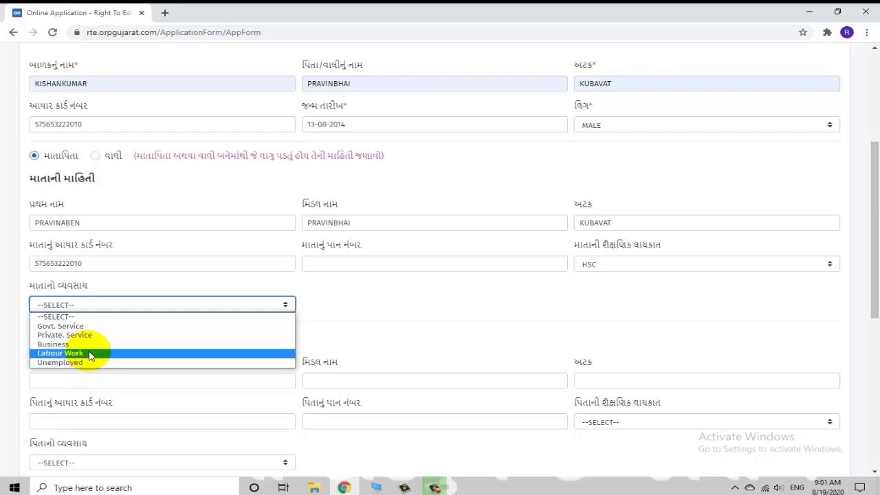
pyautogui.click(95, 362)
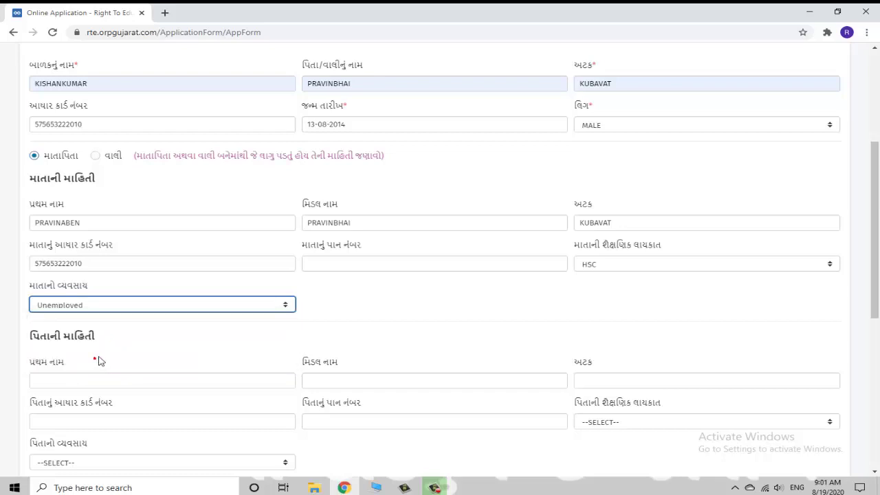
pyautogui.scroll(-3, 190, 338)
# Step: Confirm the mother's middle name and fill the father's first name from autofill
pyautogui.click(94, 217)
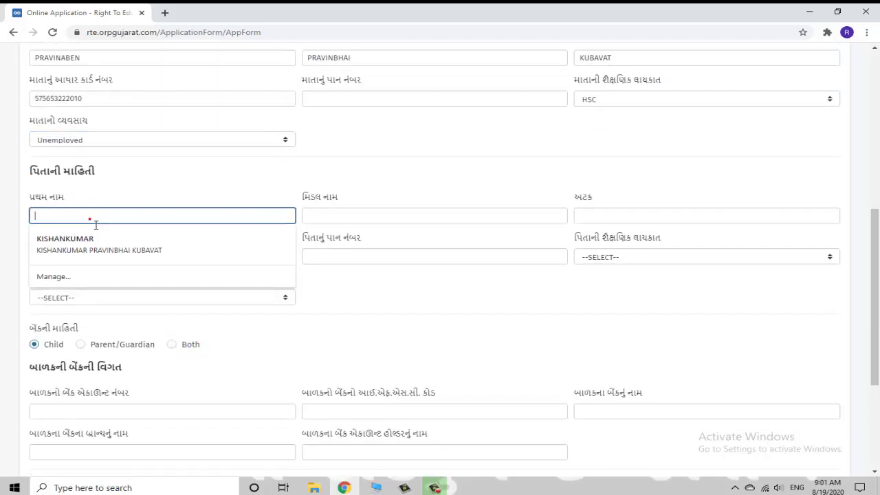
pyautogui.scroll(3, 206, 215)
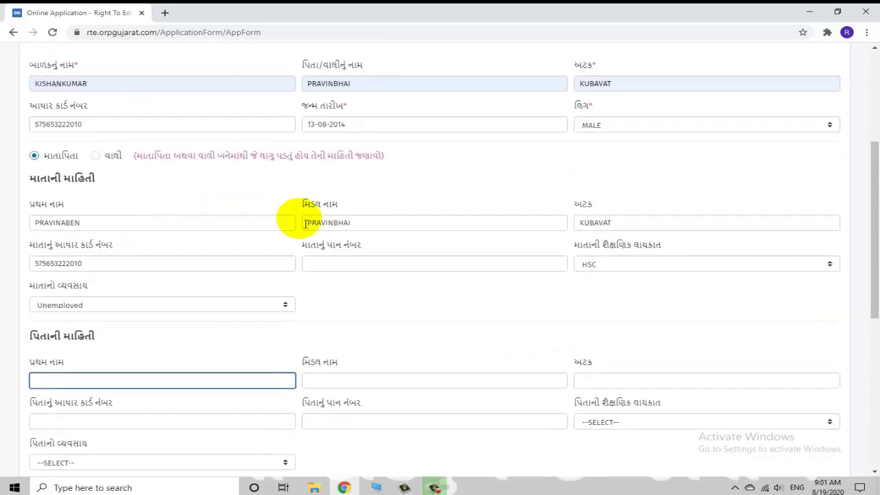
pyautogui.click(359, 222)
pyautogui.press('Return')
pyautogui.scroll(-3, 275, 238)
pyautogui.click(187, 219)
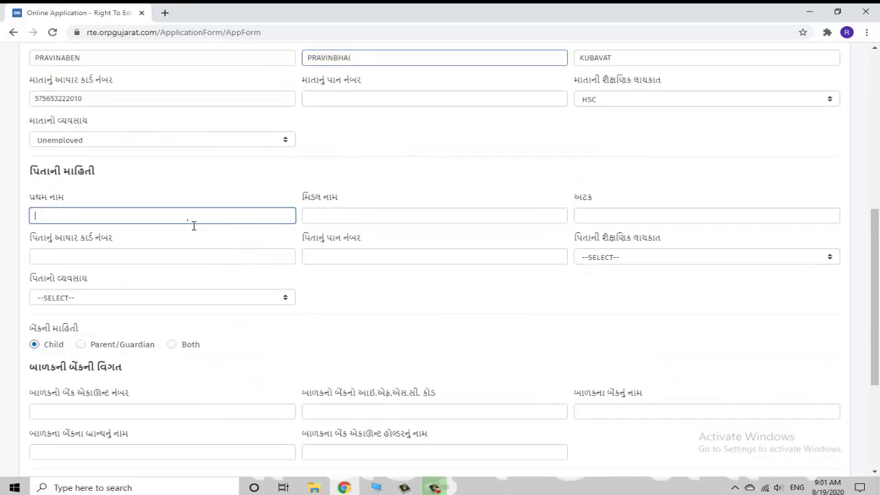
pyautogui.press('Down')
pyautogui.press('Return')
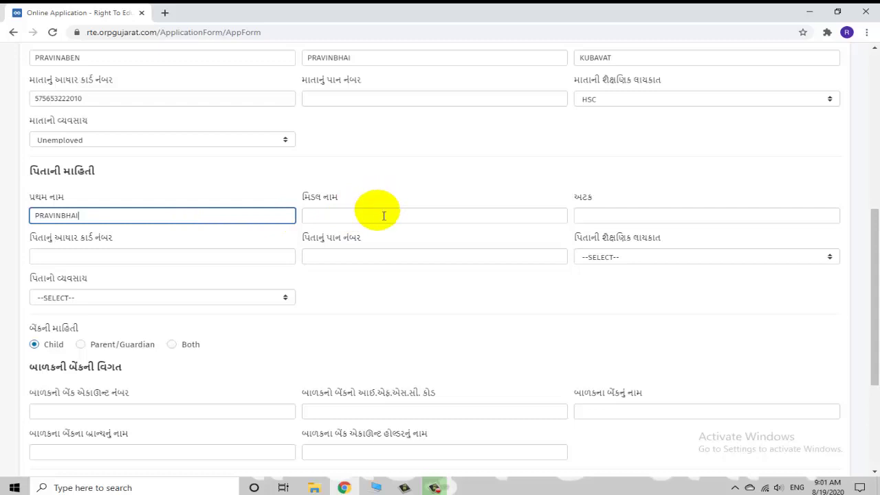
# Step: Enter the father's middle name, surname and Aadhaar number
pyautogui.click(375, 216)
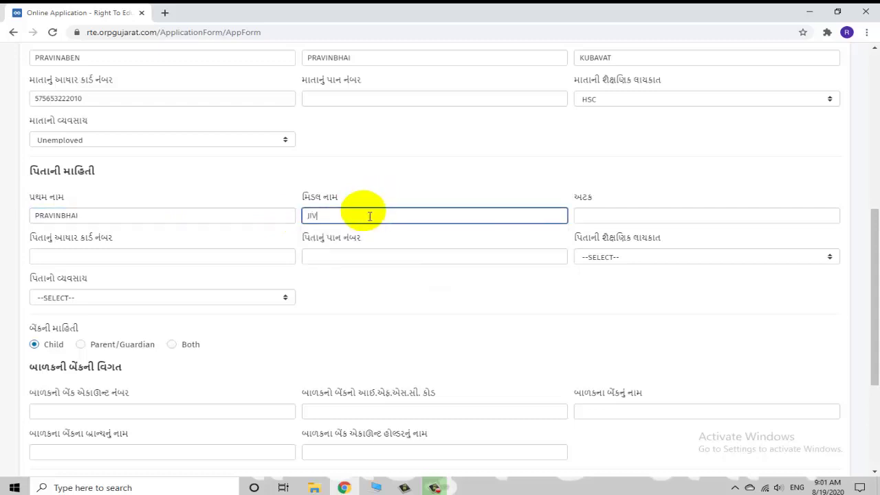
pyautogui.press('Tab')
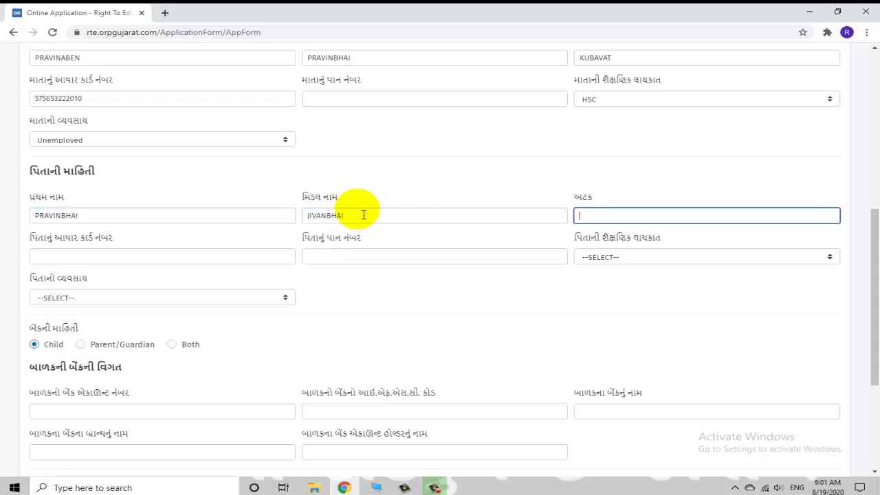
pyautogui.press('Tab')
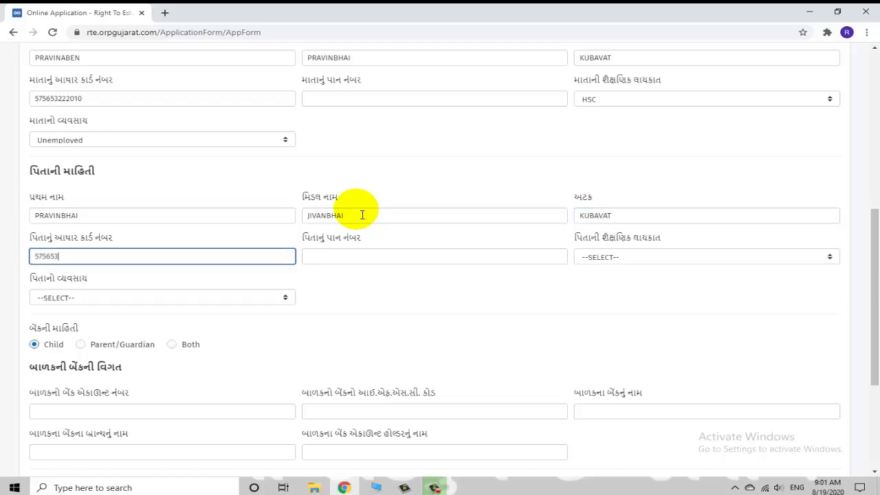
pyautogui.press('Tab')
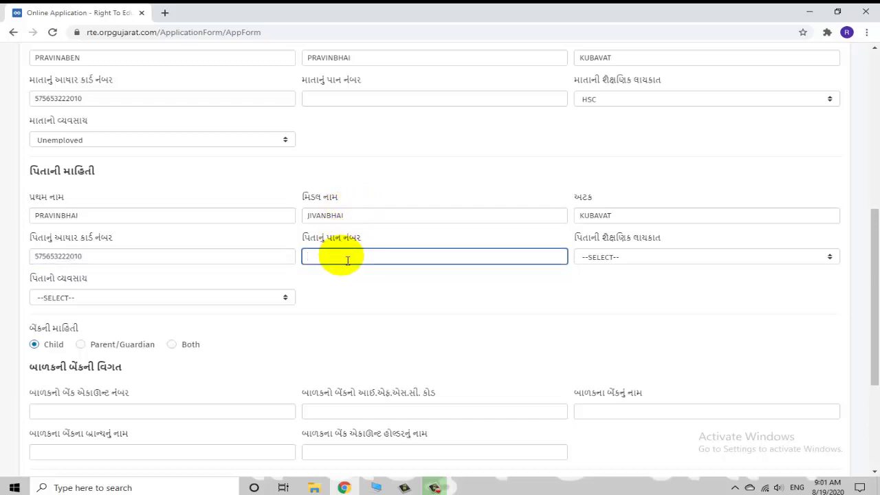
# Step: Set the father's education to Graduate and occupation to Labour Work
pyautogui.click(682, 256)
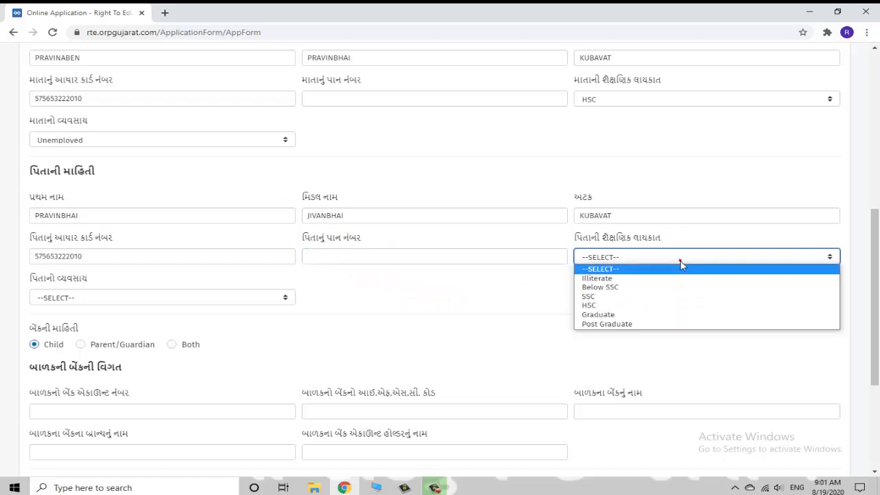
pyautogui.click(660, 314)
pyautogui.click(47, 298)
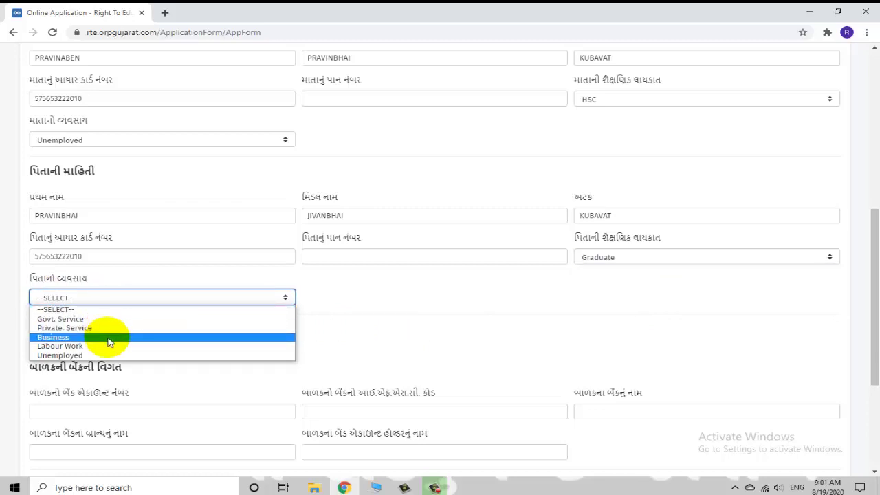
pyautogui.click(114, 347)
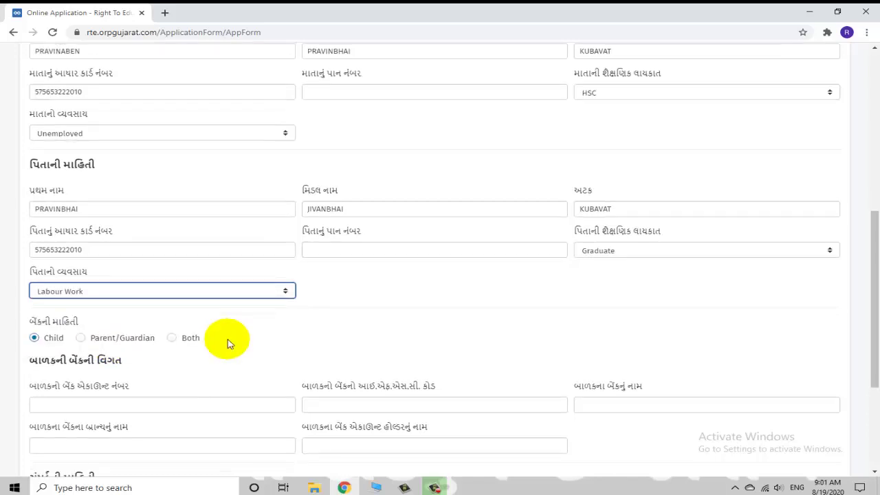
pyautogui.scroll(-2, 245, 319)
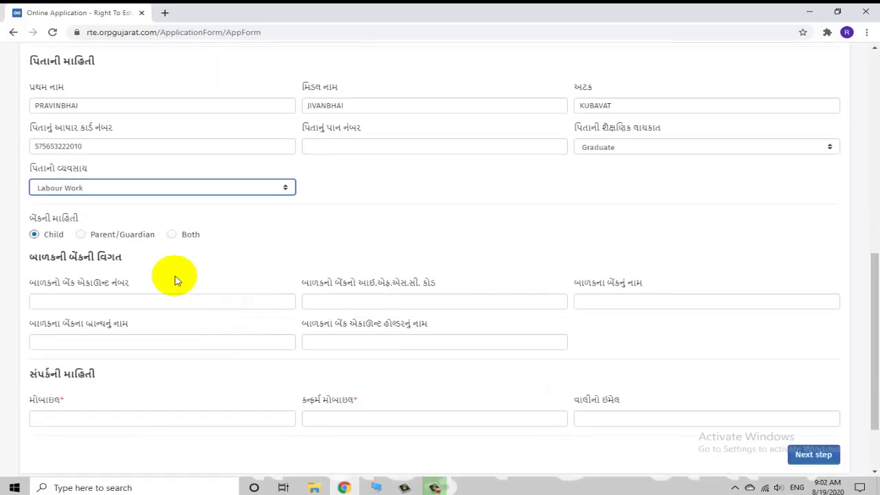
# Step: Fill the child's bank account number, Bank of India, and the account holder's name
pyautogui.scroll(1, 430, 314)
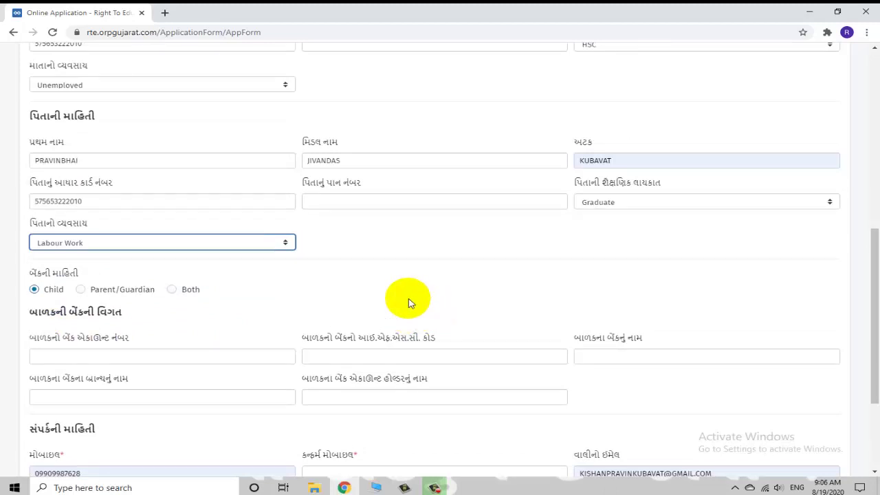
pyautogui.scroll(-1, 407, 303)
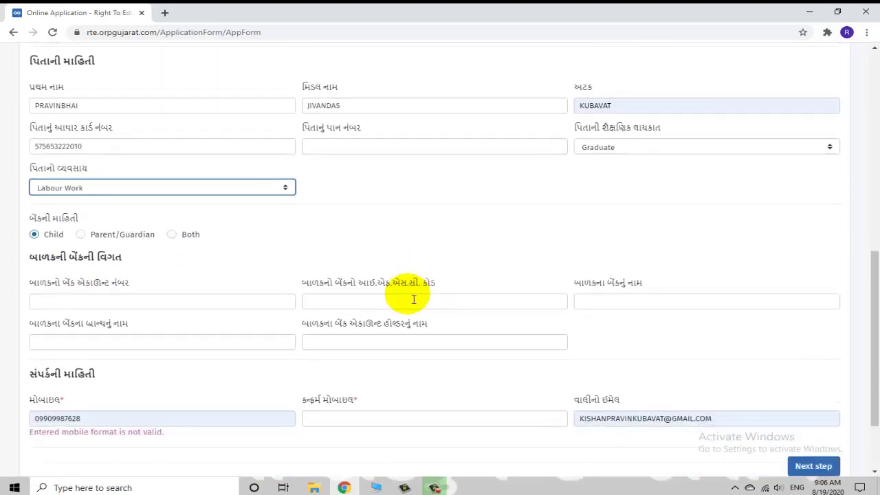
pyautogui.click(181, 307)
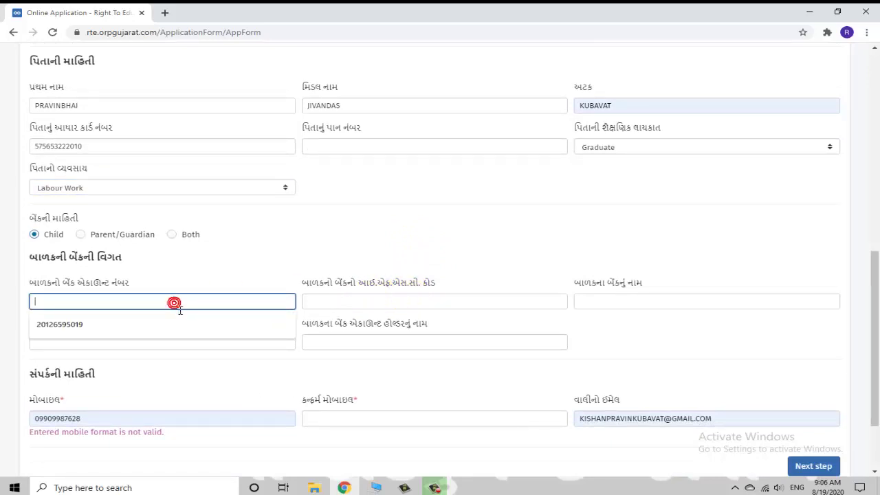
pyautogui.click(174, 322)
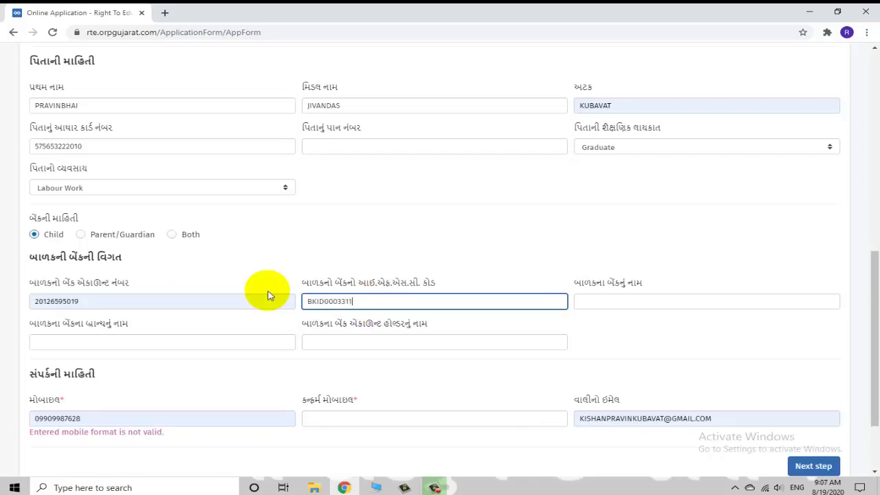
pyautogui.click(617, 301)
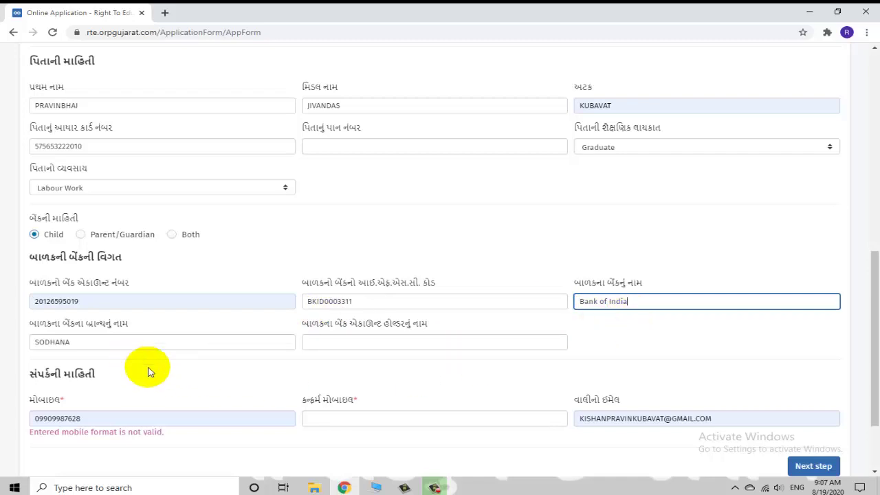
pyautogui.click(386, 348)
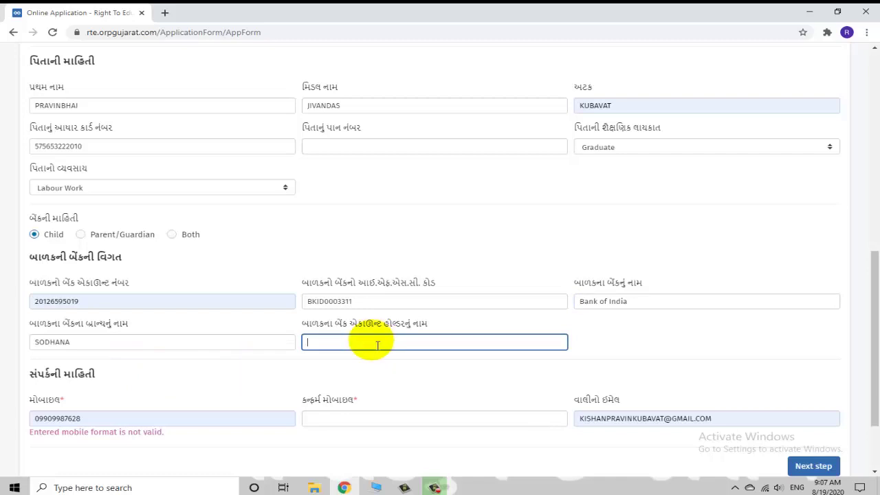
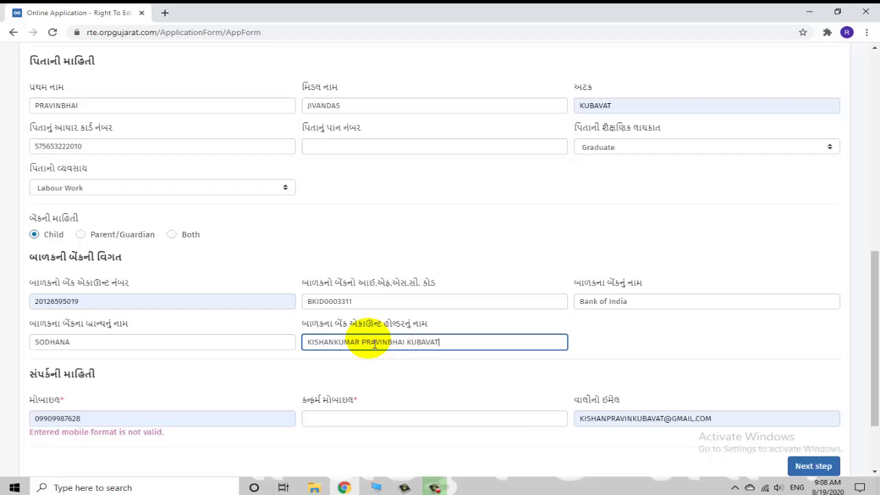
pyautogui.scroll(-1, 337, 334)
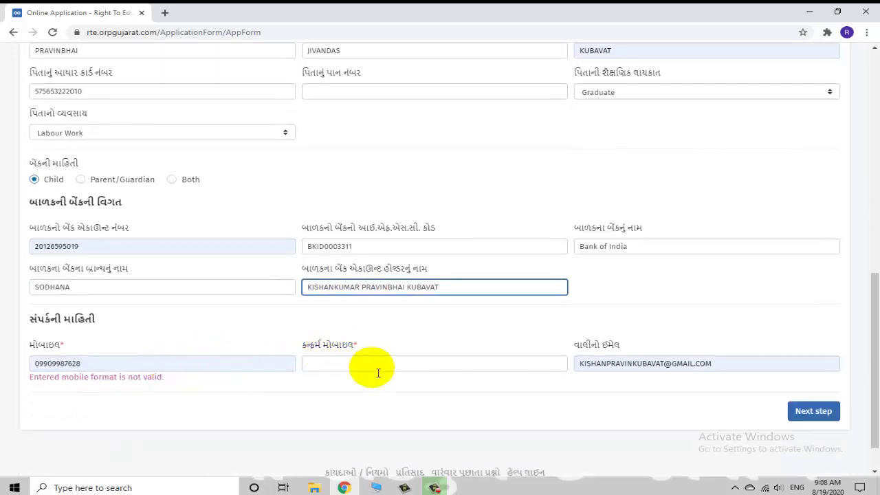
# Step: Replace the mobile number and begin repeating it in Confirm Mobile
pyautogui.doubleClick(101, 365)
pyautogui.press('BackSpace')
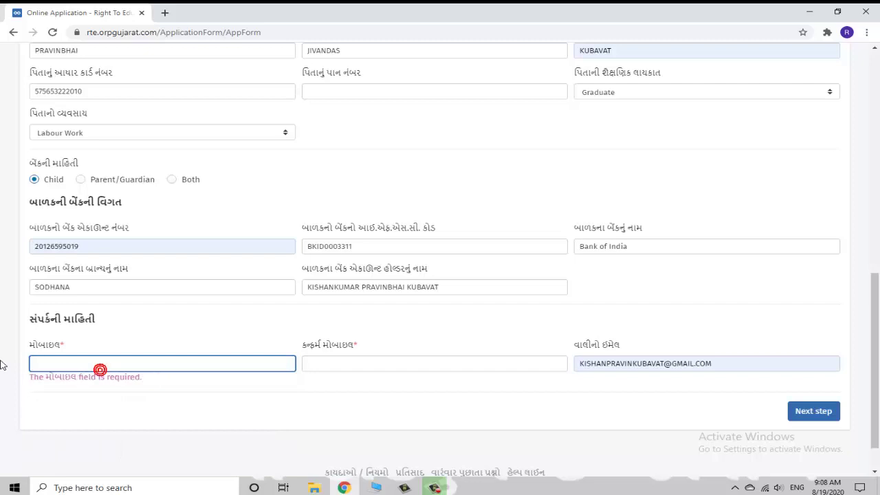
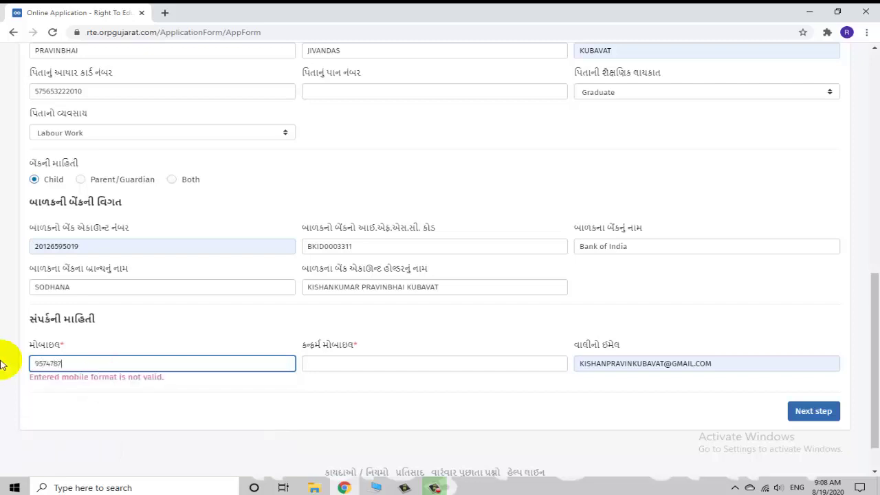
pyautogui.press('Tab')
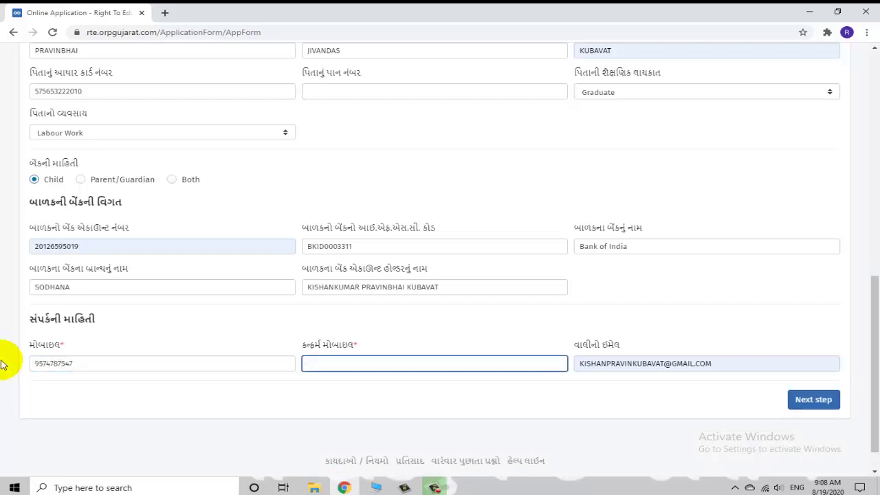
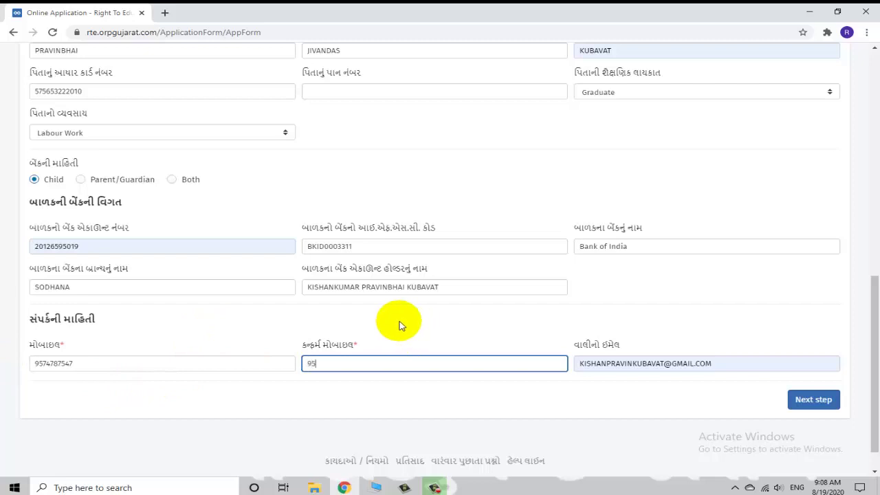
# Step: Submit with Next step, then edit the mother's Aadhaar so it differs from the child's
pyautogui.click(813, 405)
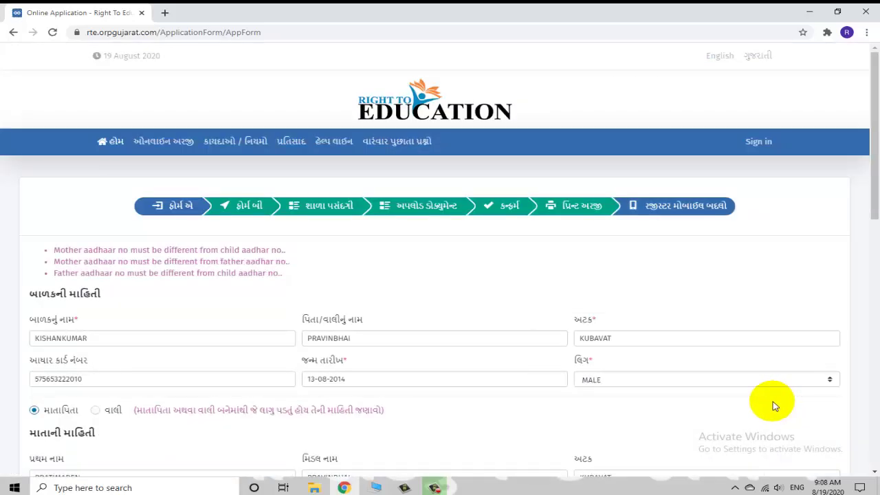
pyautogui.scroll(-3, 771, 404)
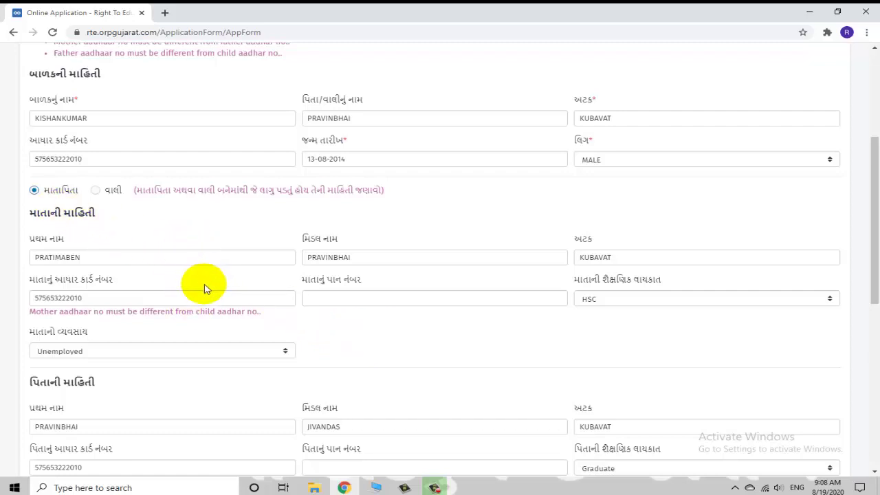
pyautogui.click(109, 299)
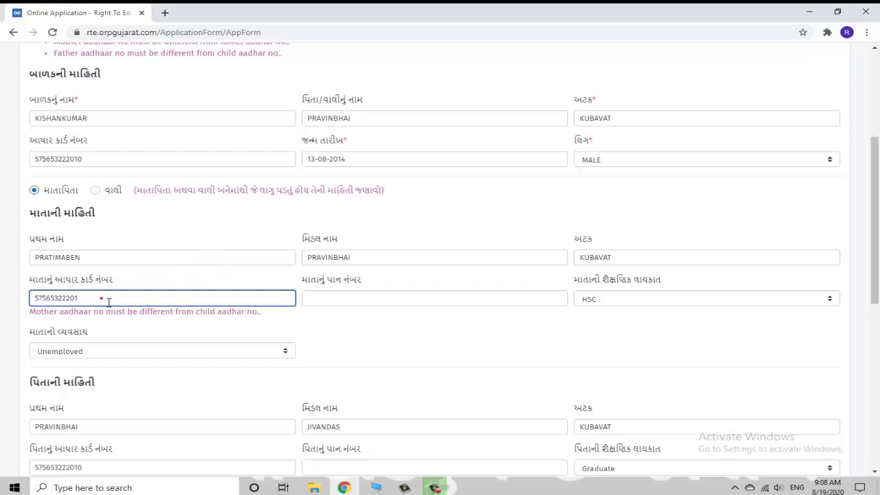
pyautogui.click(428, 354)
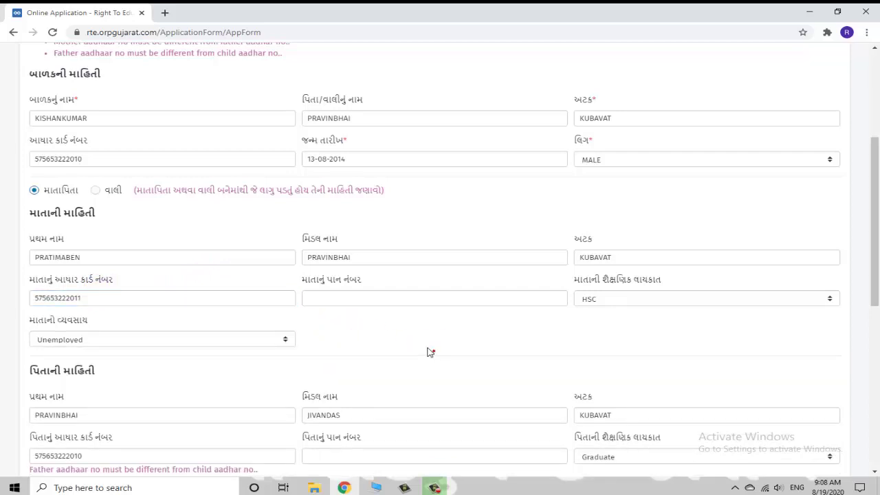
pyautogui.scroll(-3, 429, 340)
# Step: Change the father's Aadhaar last digit to 2 and submit Next step again
pyautogui.click(139, 289)
pyautogui.press('BackSpace')
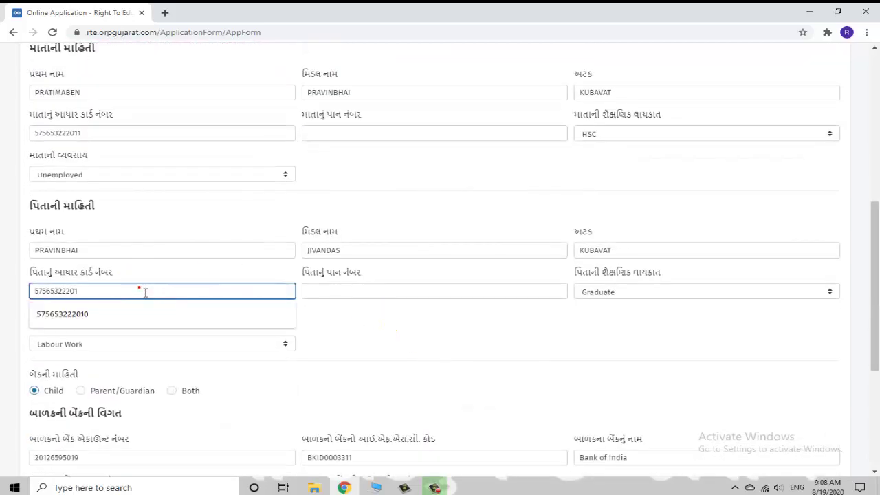
pyautogui.write('2')
pyautogui.click(425, 357)
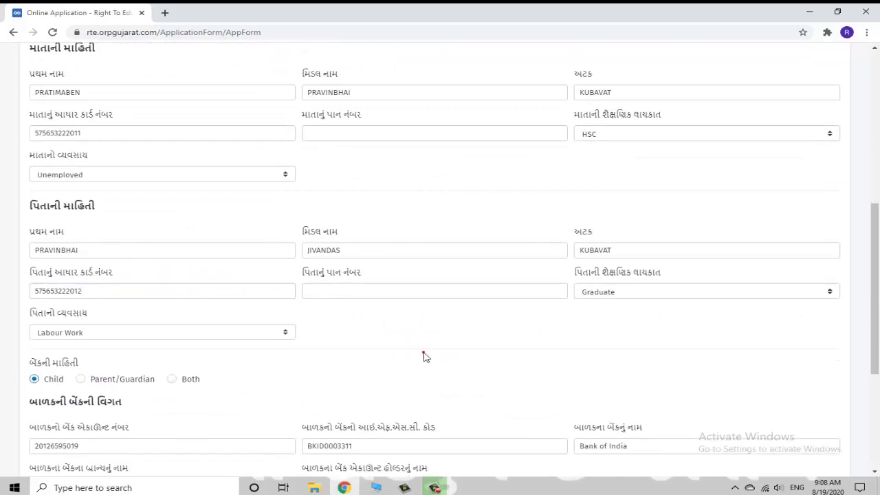
pyautogui.scroll(-1, 425, 357)
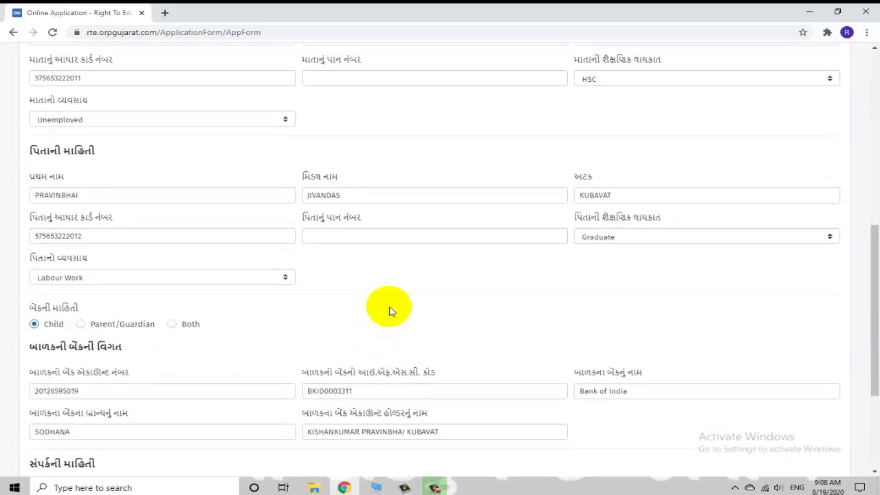
pyautogui.scroll(-3, 416, 306)
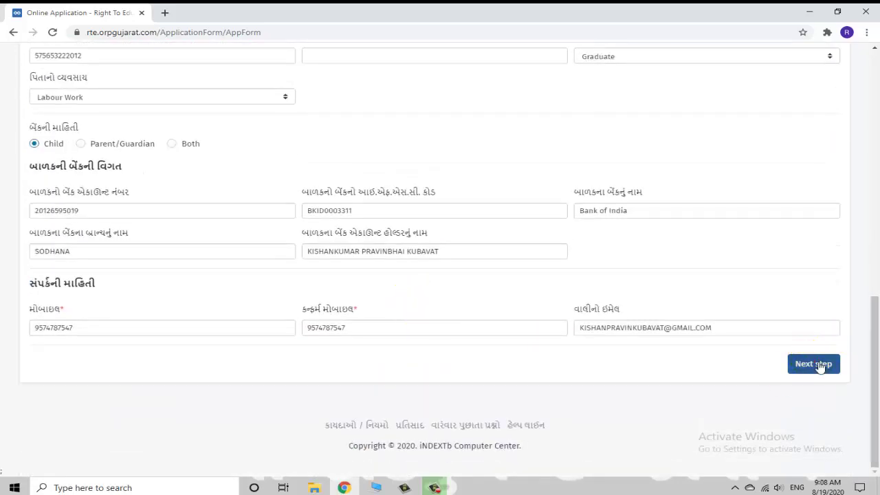
pyautogui.click(815, 366)
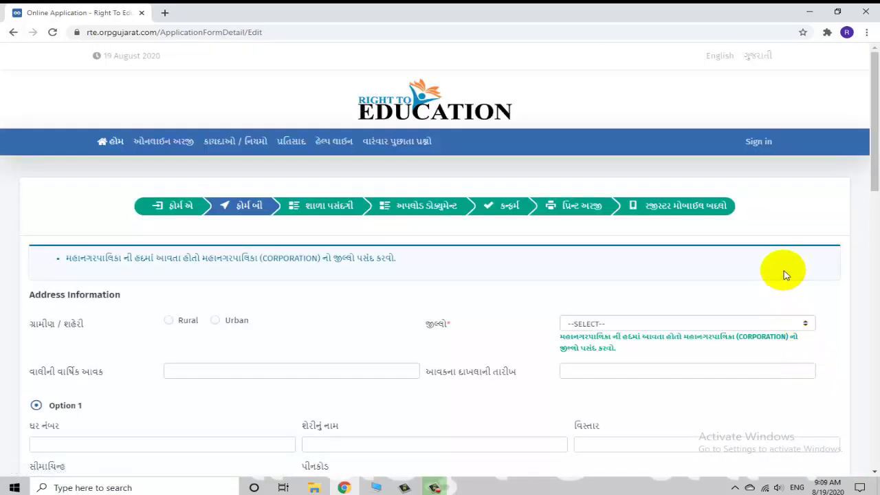
# Step: Select Rural as the address type and PORBANDAR as the district (જીલ્લો)
pyautogui.scroll(-2, 682, 275)
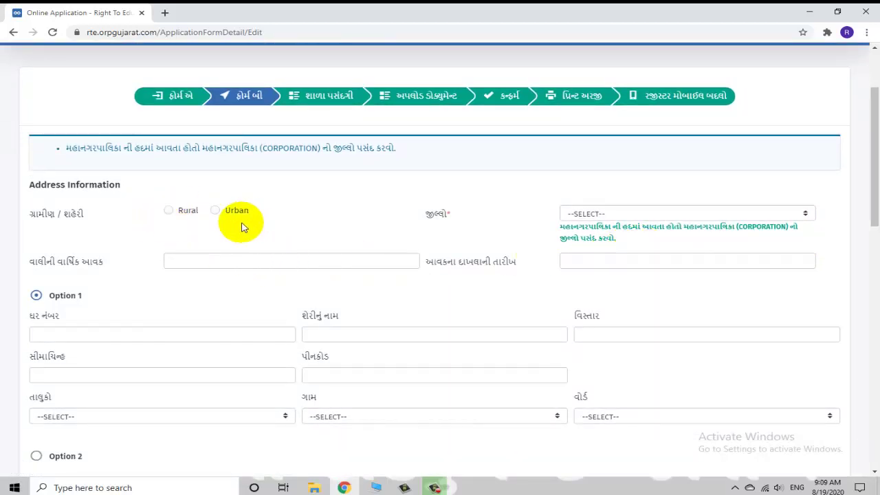
pyautogui.click(168, 211)
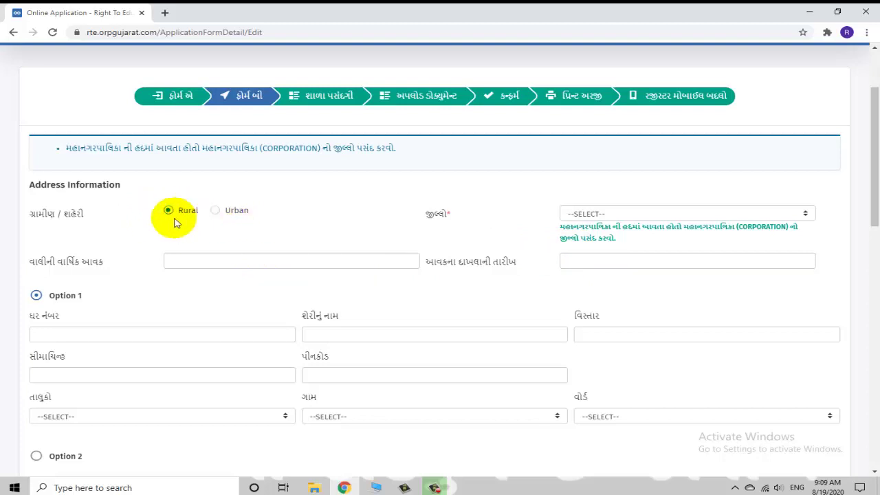
pyautogui.click(661, 216)
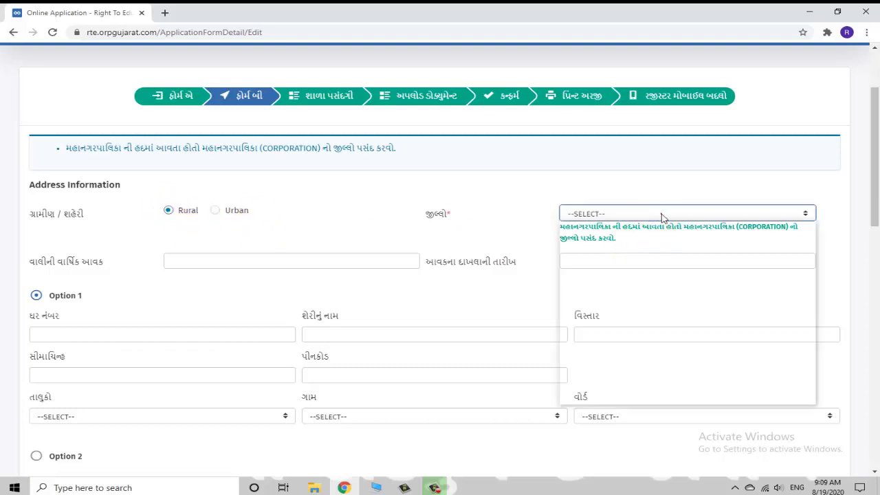
pyautogui.scroll(-6, 674, 265)
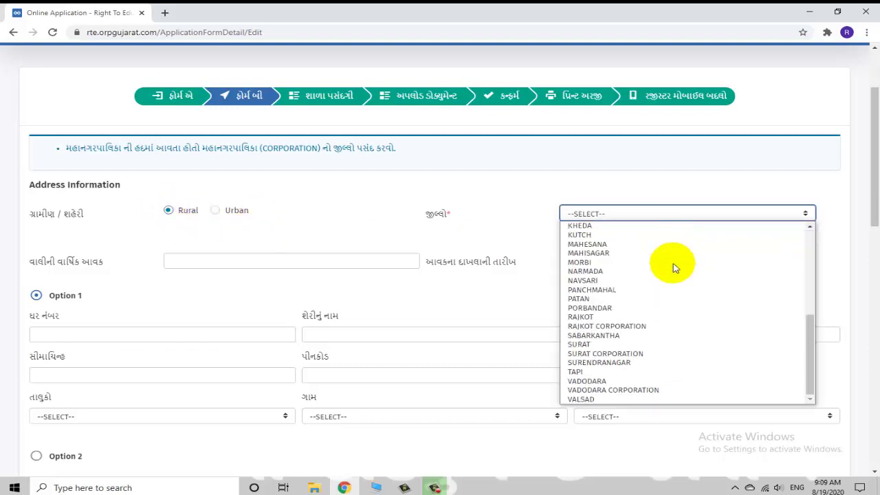
pyautogui.click(649, 308)
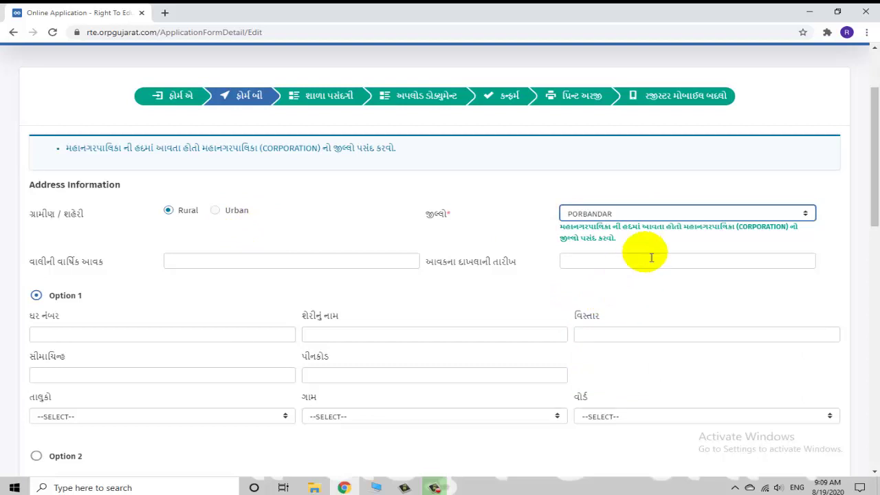
pyautogui.click(654, 214)
pyautogui.scroll(-3, 639, 350)
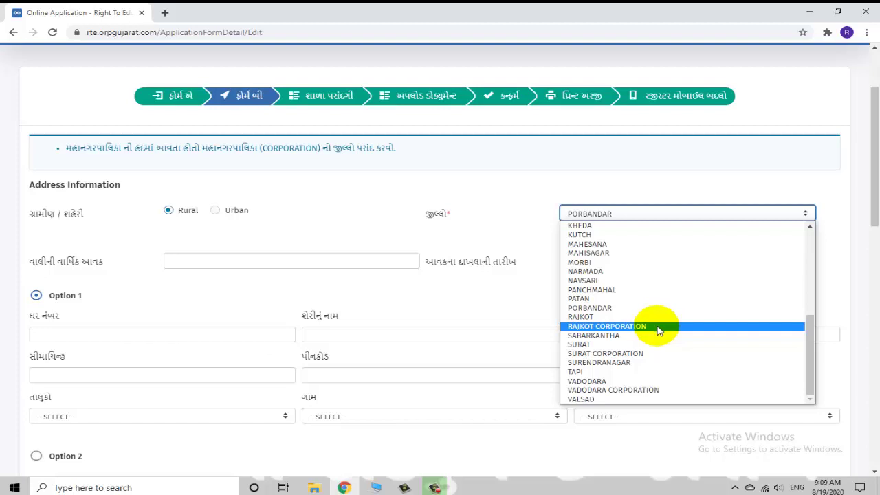
pyautogui.scroll(3, 647, 388)
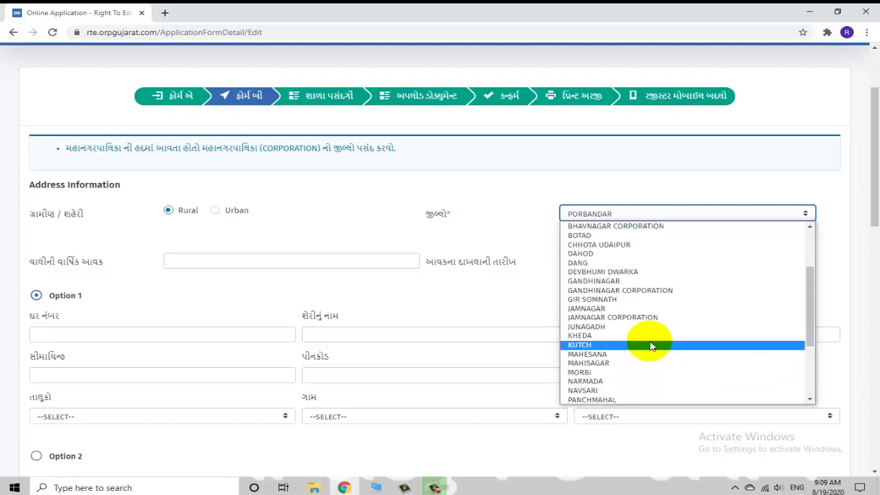
pyautogui.scroll(3, 664, 308)
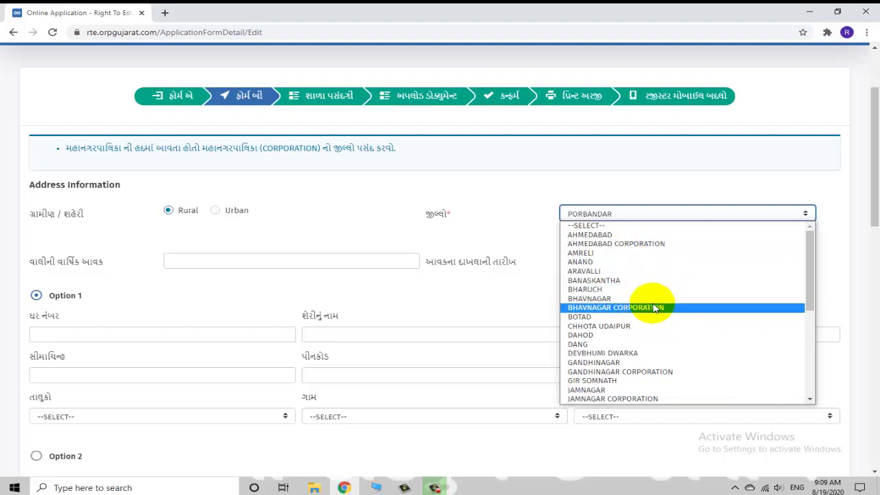
pyautogui.scroll(-5, 657, 305)
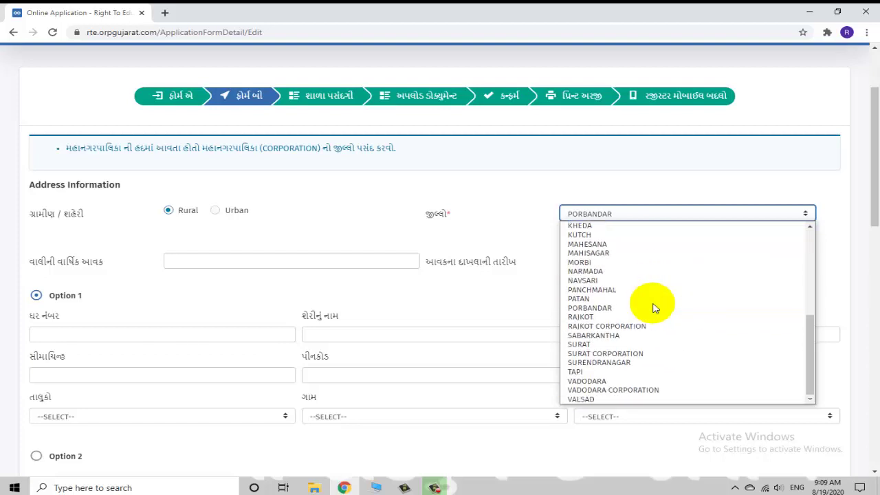
pyautogui.click(608, 309)
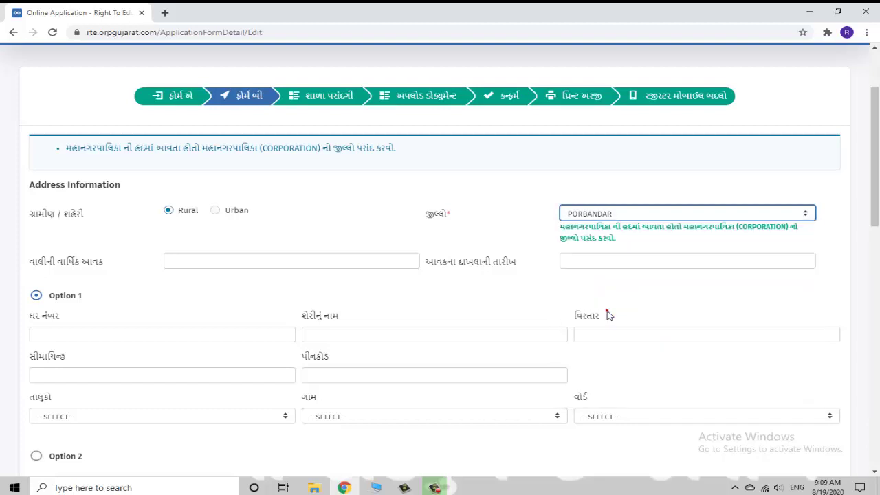
# Step: Fill the annual income box with 70000 and the certificate date with 04082020
pyautogui.click(274, 264)
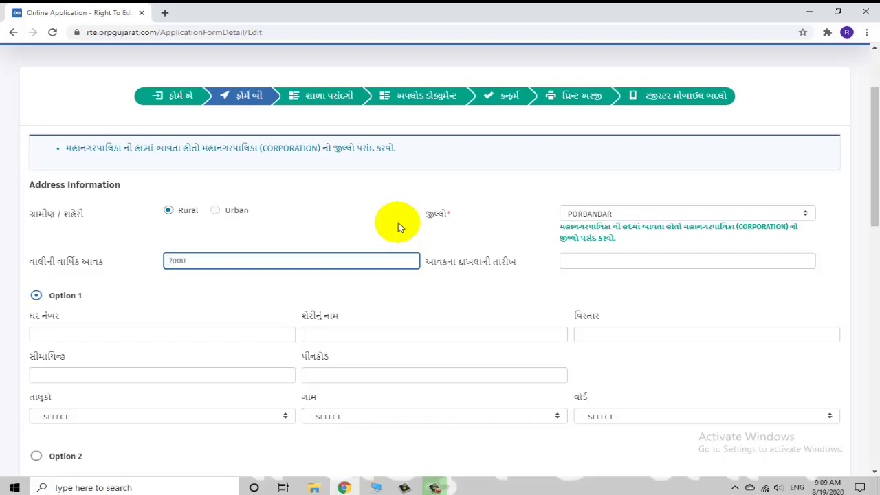
pyautogui.press('Tab')
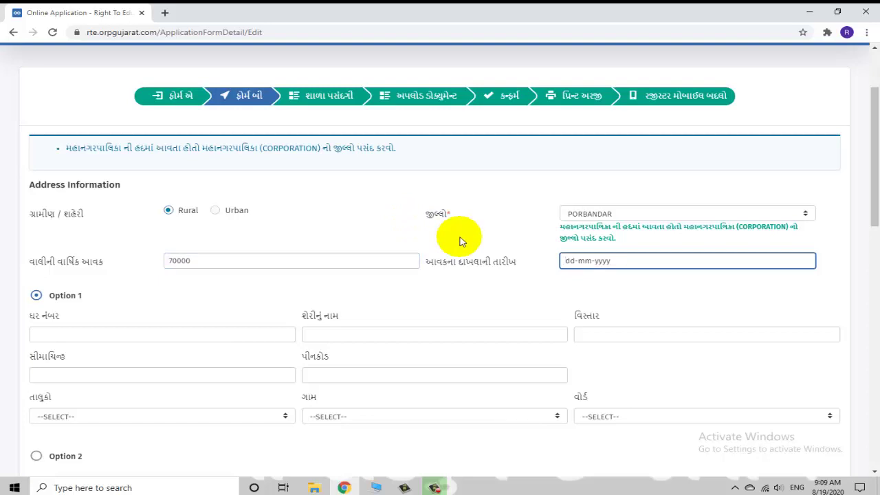
pyautogui.write('04082020')
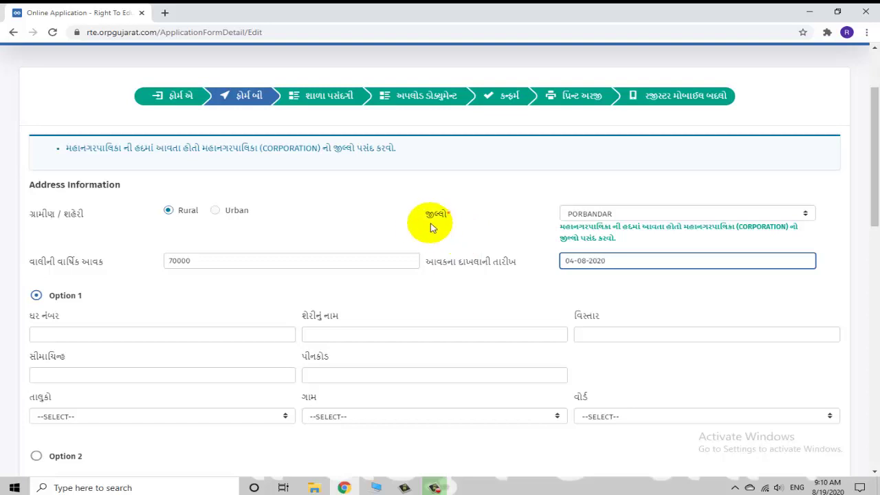
pyautogui.scroll(-3, 417, 240)
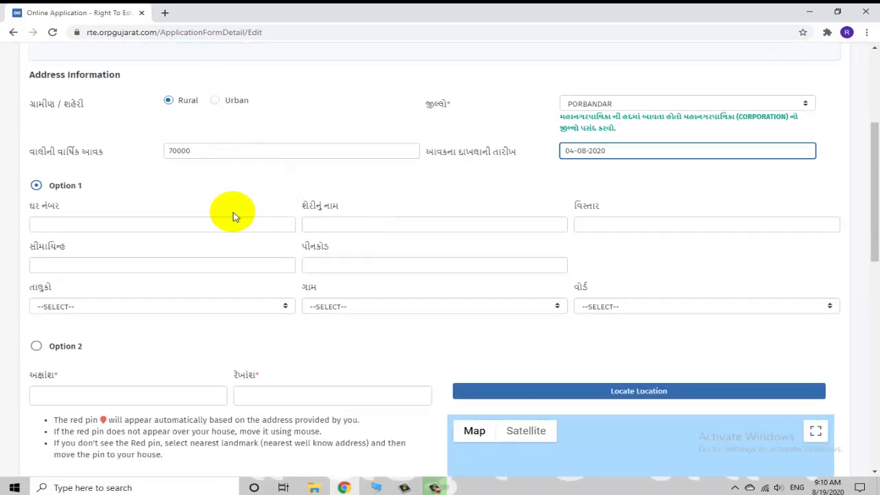
# Step: Enter the house number, street, area and pincode of the Option 1 address
pyautogui.click(181, 235)
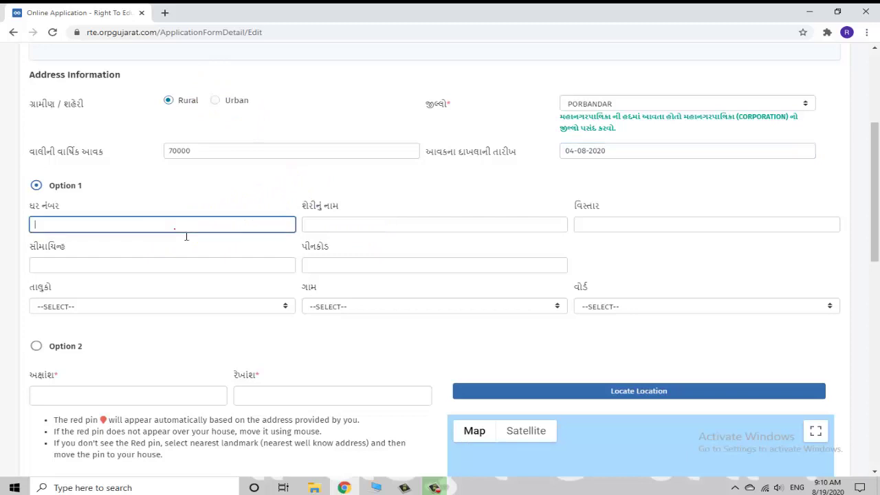
pyautogui.press('Tab')
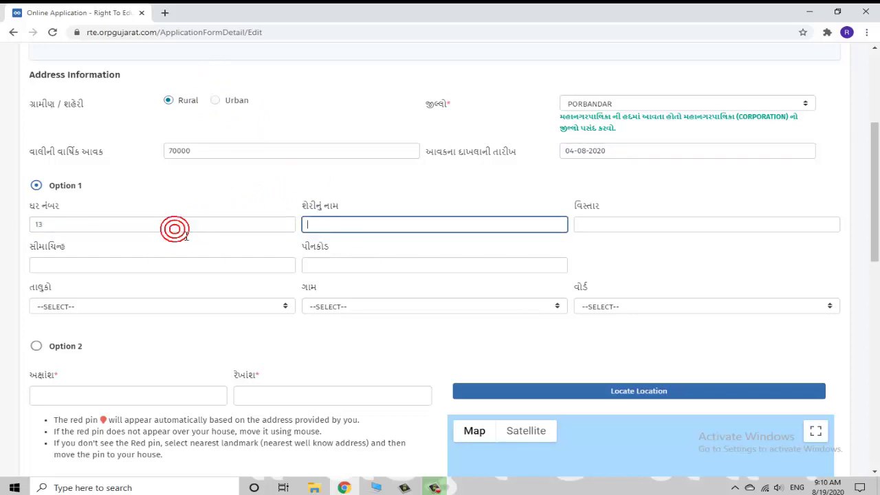
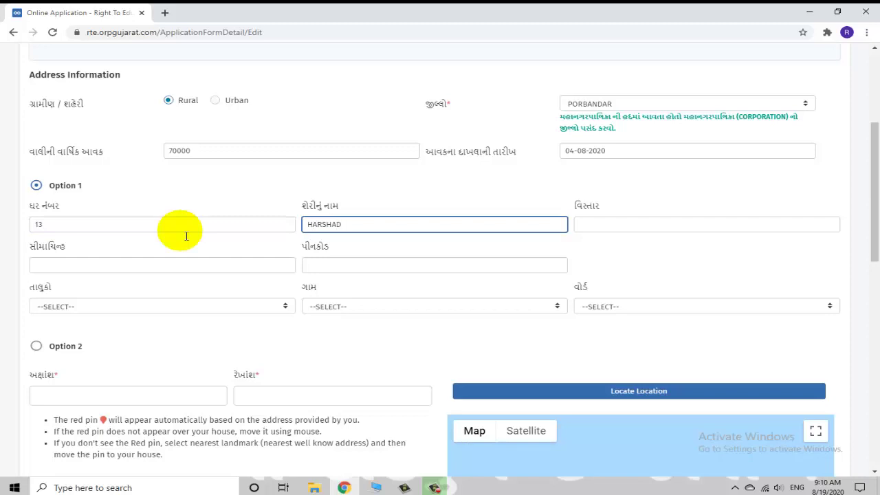
pyautogui.press('Tab')
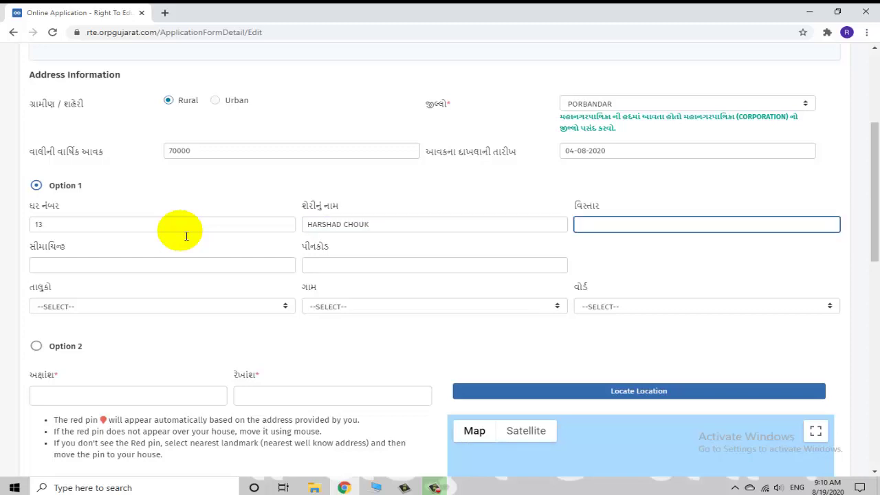
pyautogui.press('Tab')
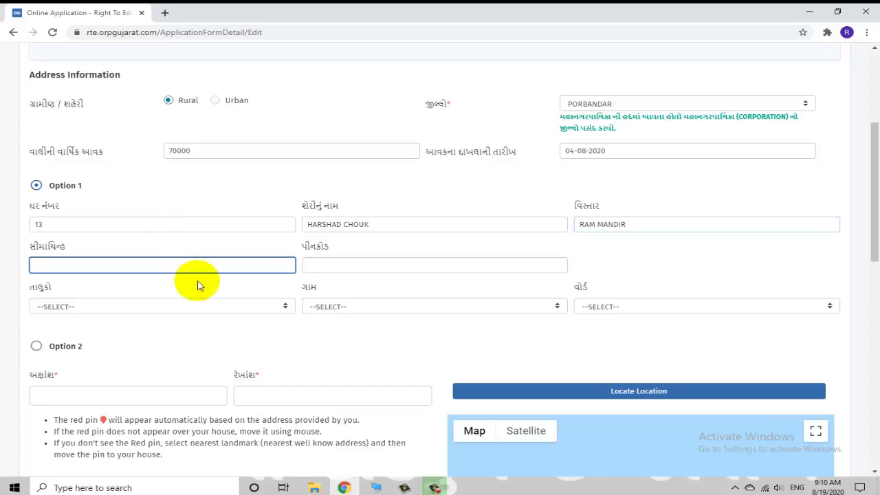
pyautogui.click(340, 267)
pyautogui.write('36057')
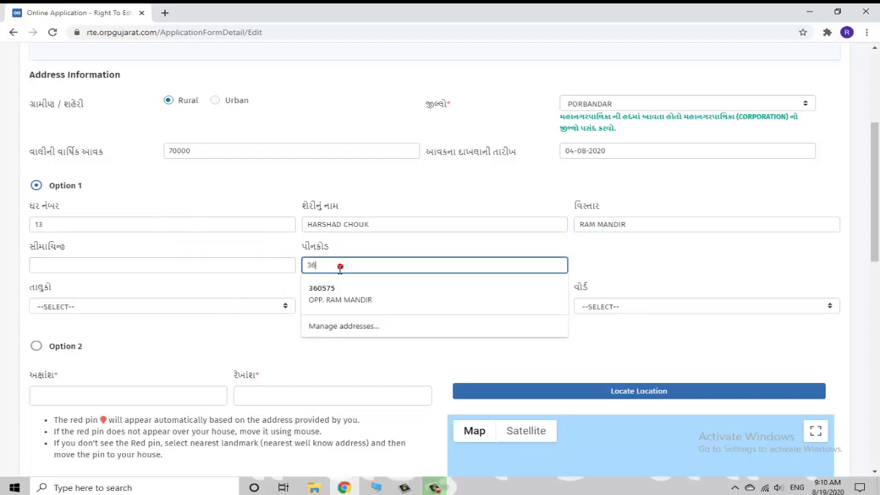
pyautogui.click(340, 266)
pyautogui.write('0570')
# Step: Choose RANAVAV as the taluka and VADVALA as the village
pyautogui.click(175, 310)
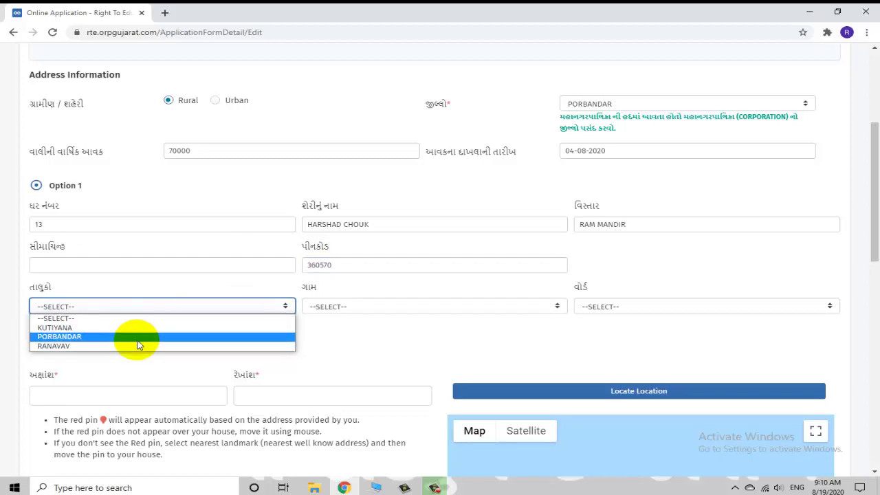
pyautogui.click(138, 346)
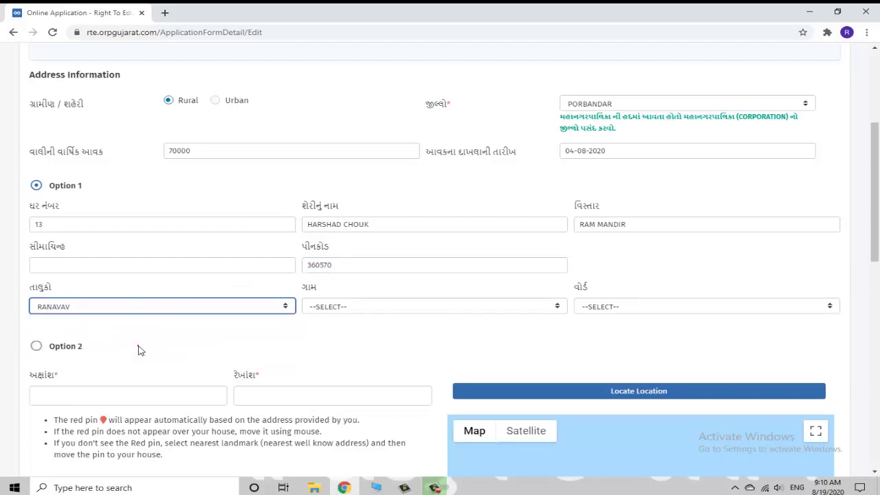
pyautogui.click(395, 308)
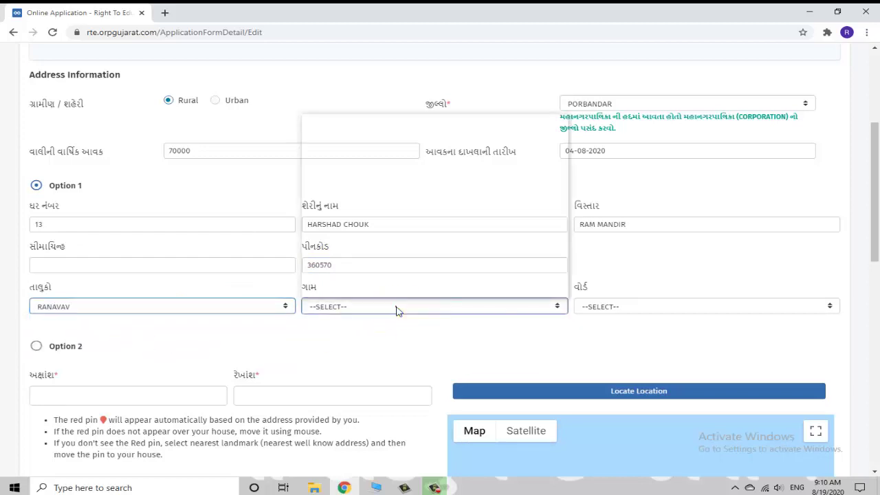
pyautogui.scroll(-1, 387, 260)
pyautogui.scroll(-5, 386, 260)
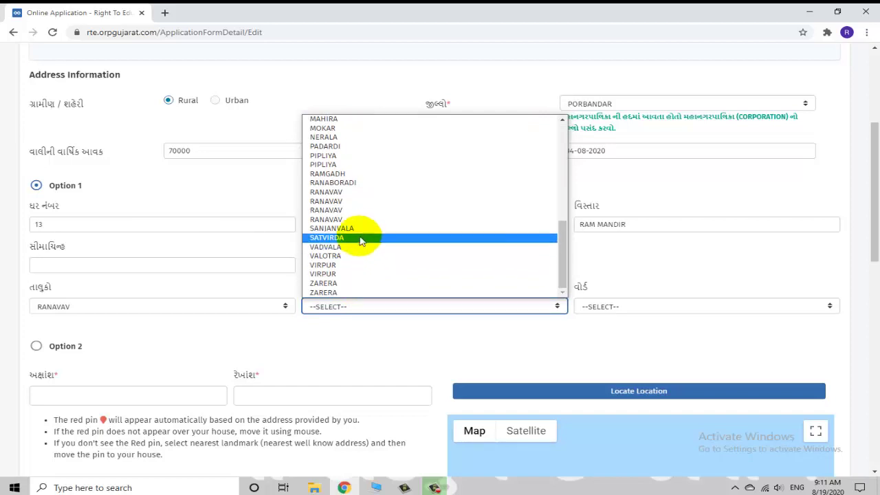
pyautogui.click(367, 246)
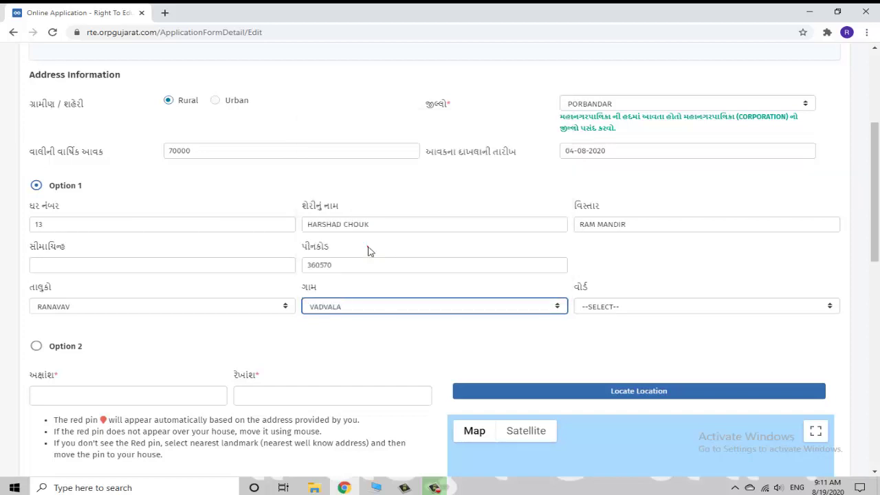
# Step: Pick Rana kandorana Ward No - 2 from the વોર્ડ list
pyautogui.click(658, 306)
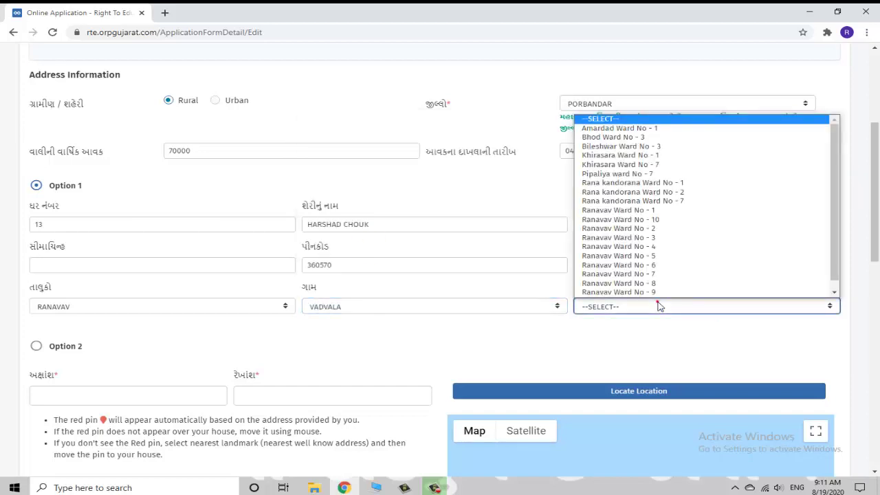
pyautogui.click(647, 330)
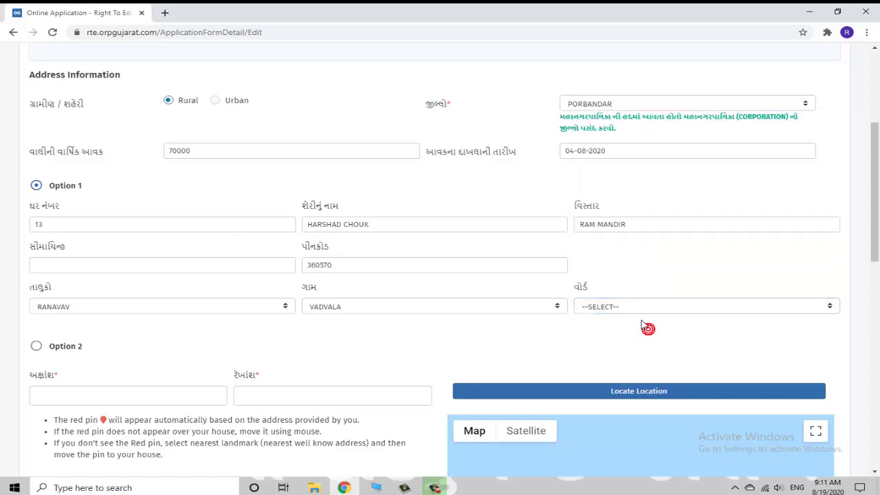
pyautogui.click(654, 306)
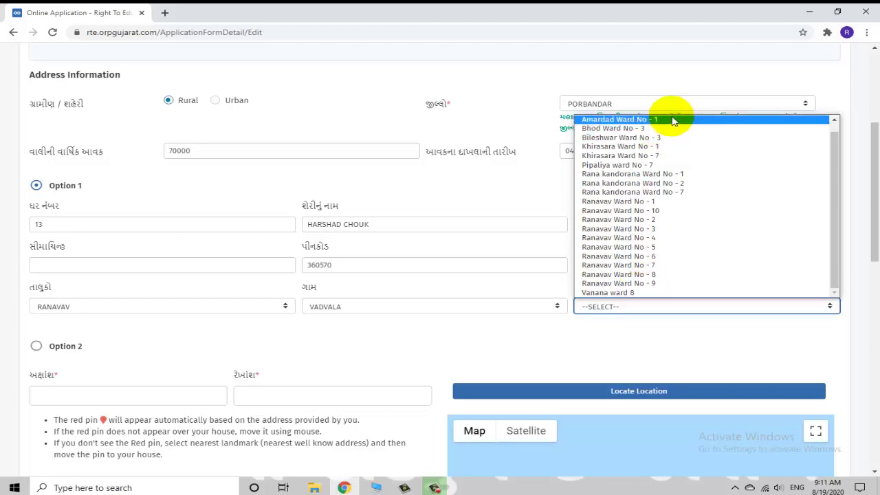
pyautogui.scroll(1, 664, 120)
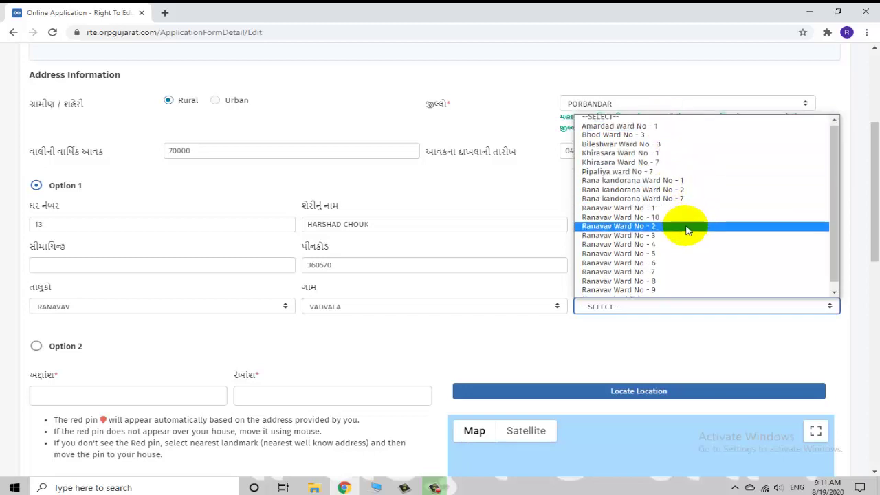
pyautogui.scroll(-1, 682, 230)
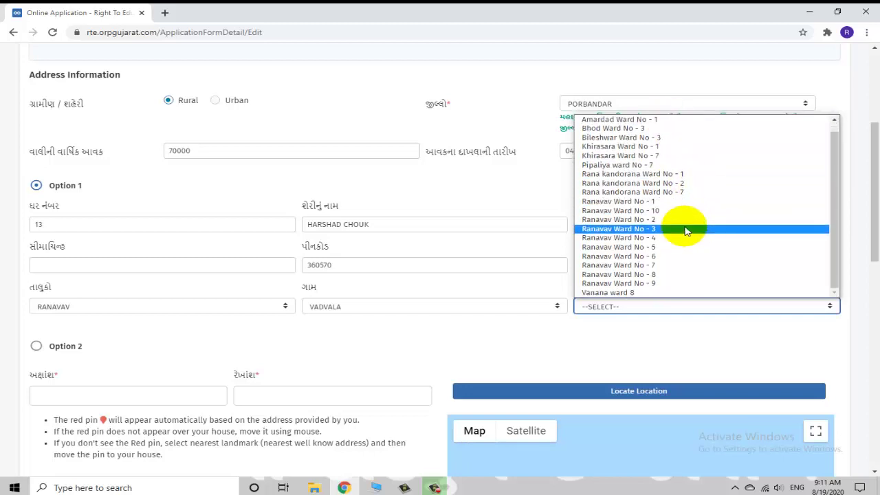
pyautogui.click(682, 184)
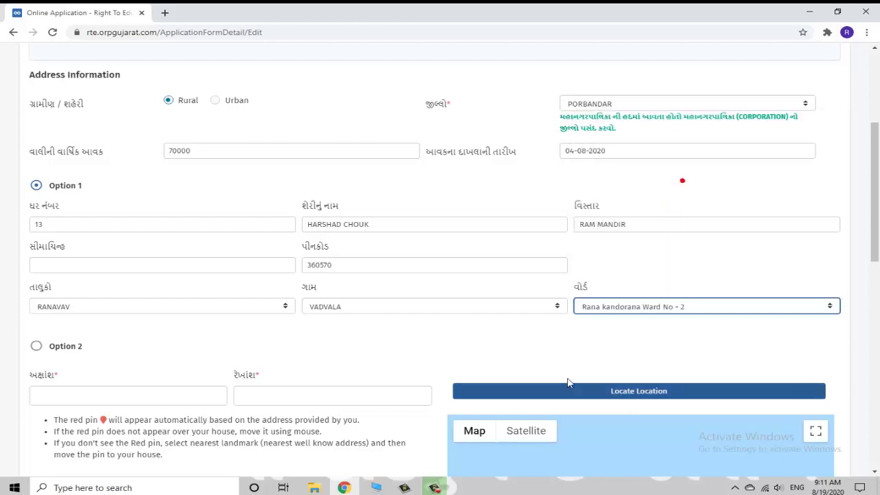
pyautogui.scroll(-2, 627, 316)
# Step: Fill latitude and longitude from the current location, allowing the browser's location access
pyautogui.scroll(-1, 625, 317)
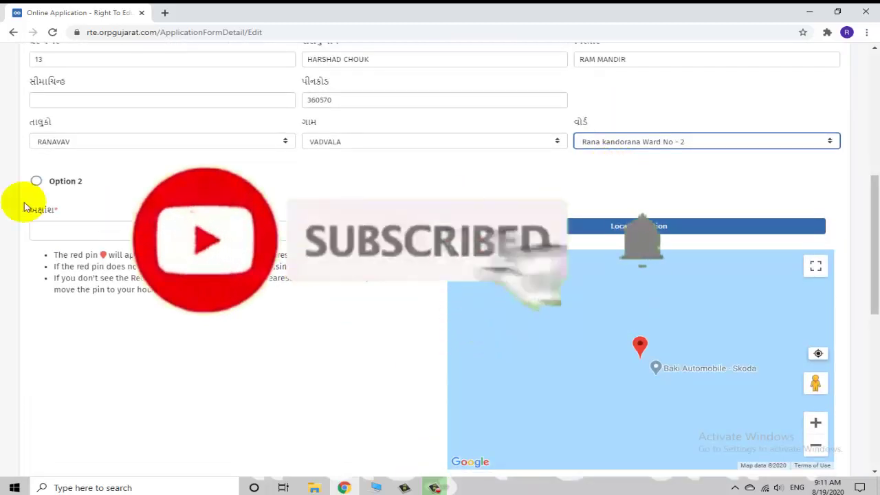
pyautogui.scroll(3, 286, 212)
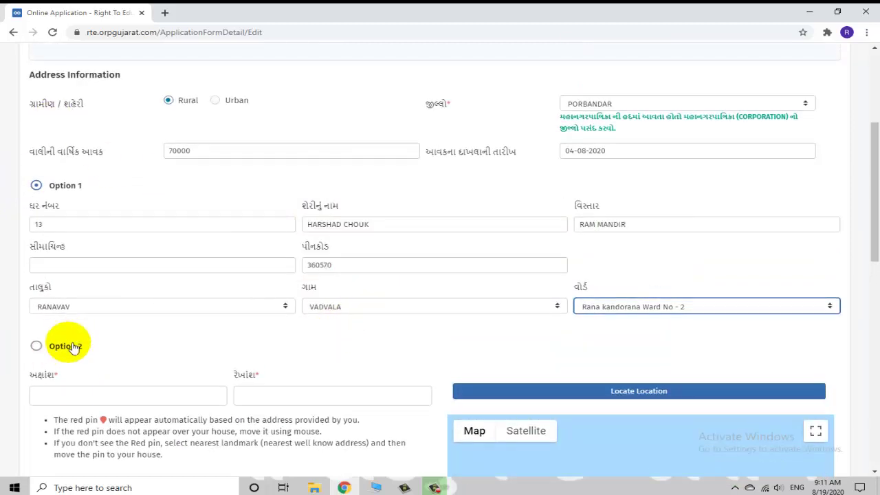
pyautogui.scroll(-2, 69, 347)
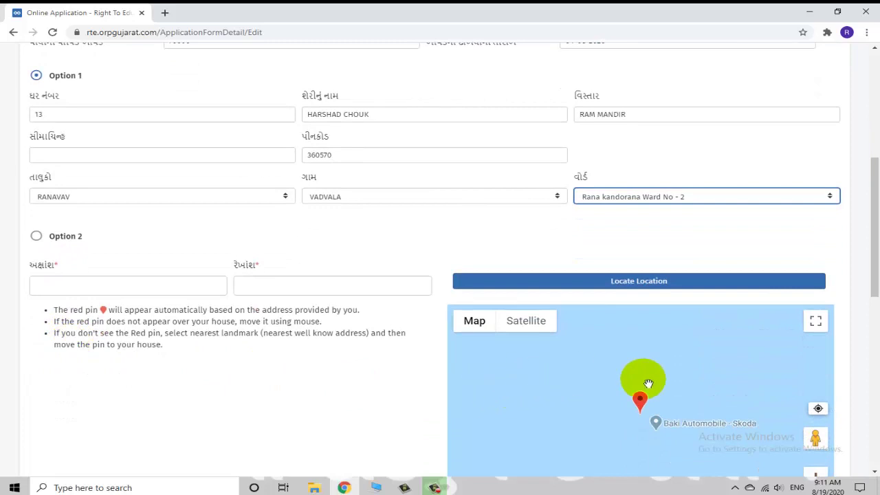
pyautogui.scroll(-2, 643, 379)
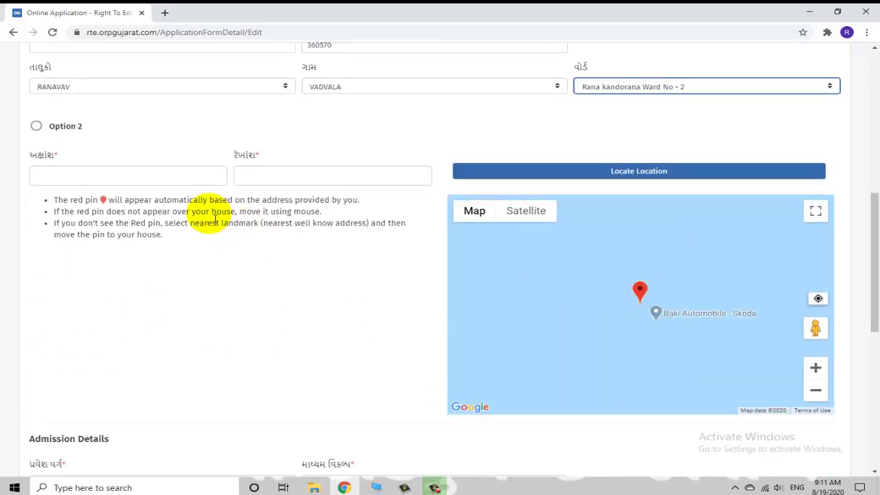
pyautogui.scroll(1, 379, 257)
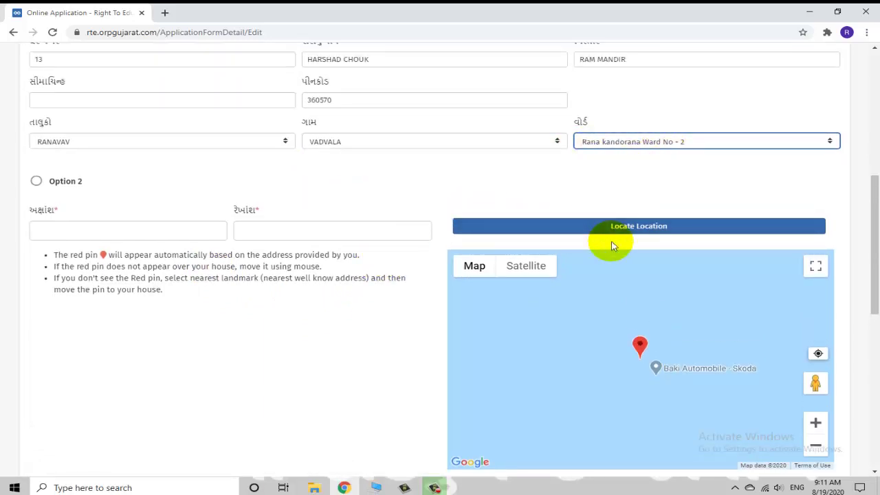
pyautogui.scroll(-2, 614, 245)
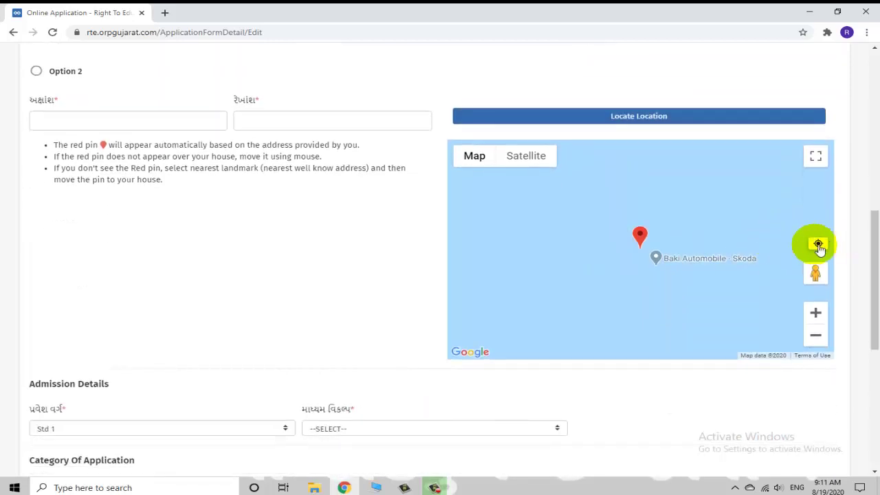
pyautogui.click(817, 243)
pyautogui.click(186, 94)
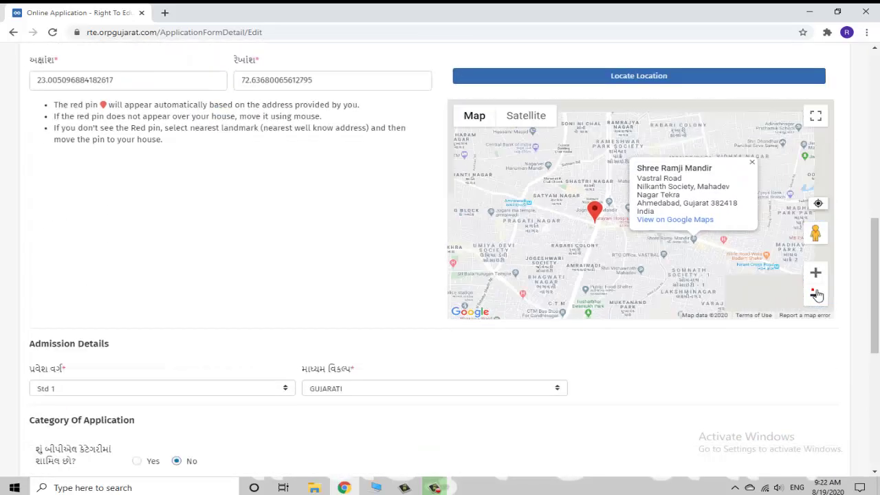
# Step: Switch the map to Satellite, zoom out to Gujarat, and move the red pin near Porbandar
pyautogui.click(532, 120)
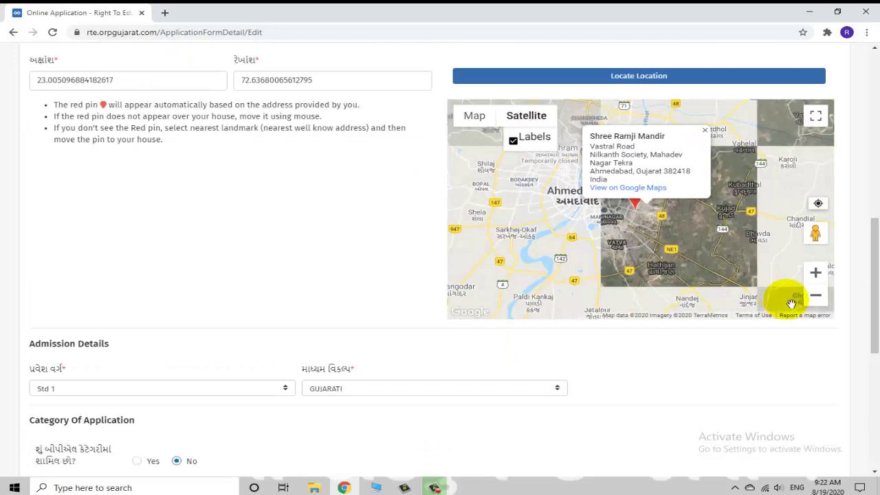
pyautogui.click(816, 297)
pyautogui.click(816, 297)
pyautogui.click(816, 297)
pyautogui.click(818, 301)
pyautogui.click(818, 301)
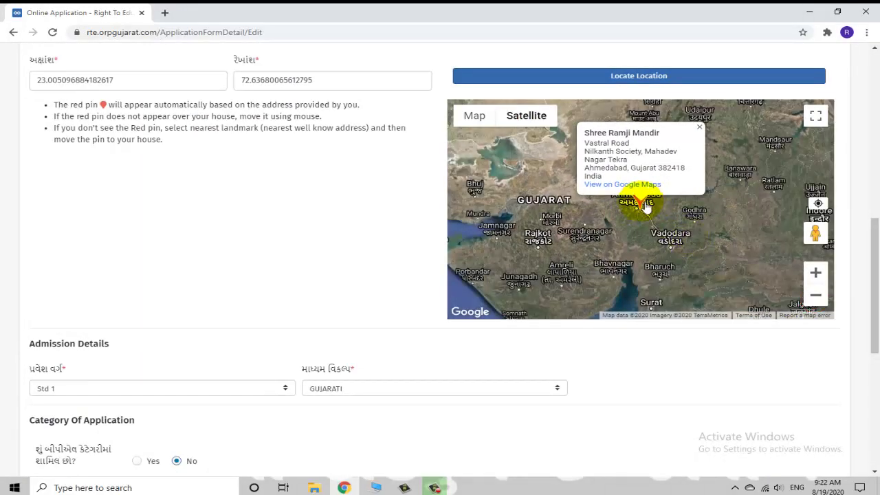
pyautogui.moveTo(644, 207); pyautogui.dragTo(644, 210)
pyautogui.moveTo(537, 270); pyautogui.dragTo(497, 277)
# Step: Choose GUJARATI in the માધ્યમ વિકલ્પ medium dropdown for the Std 1 admission
pyautogui.scroll(-3, 43, 206)
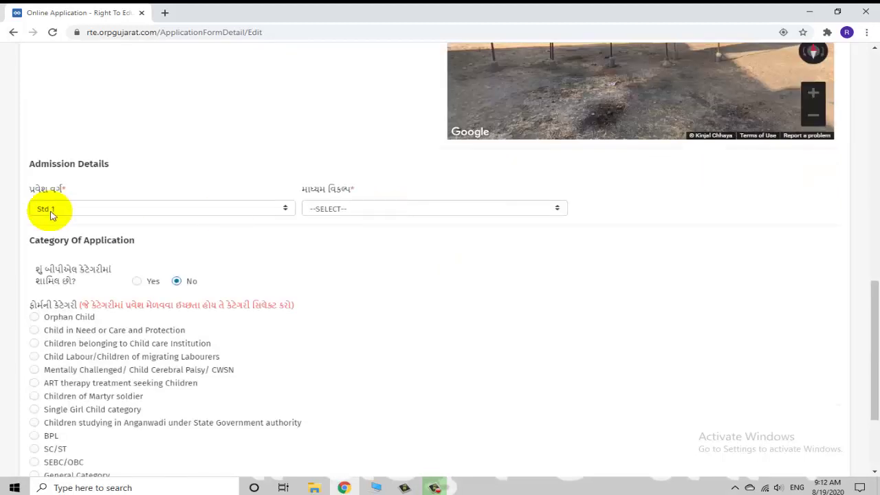
pyautogui.click(403, 211)
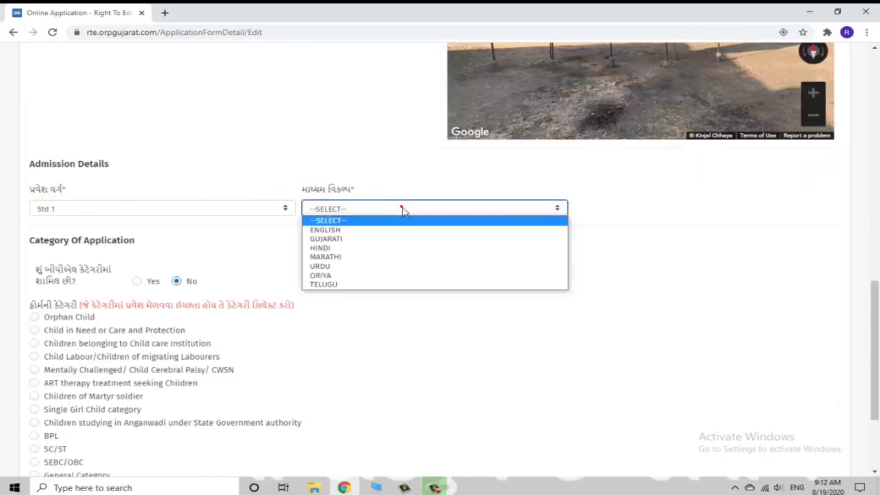
pyautogui.click(397, 235)
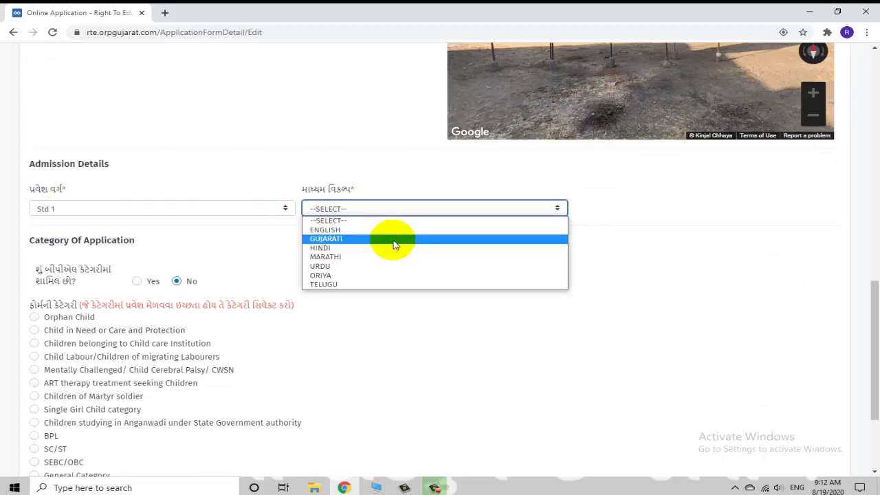
pyautogui.click(395, 240)
pyautogui.scroll(-3, 314, 269)
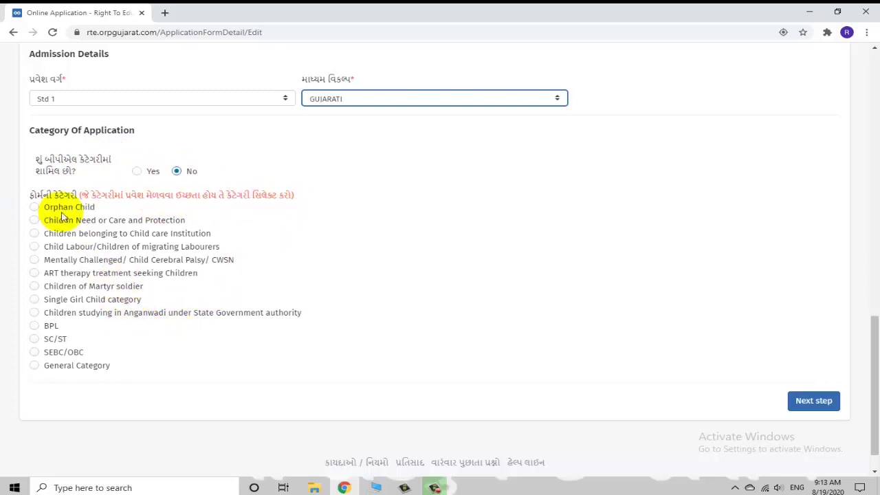
# Step: Select the SEBC/OBC category, set NDNT to No, and submit, which flags the required landmark
pyautogui.click(35, 353)
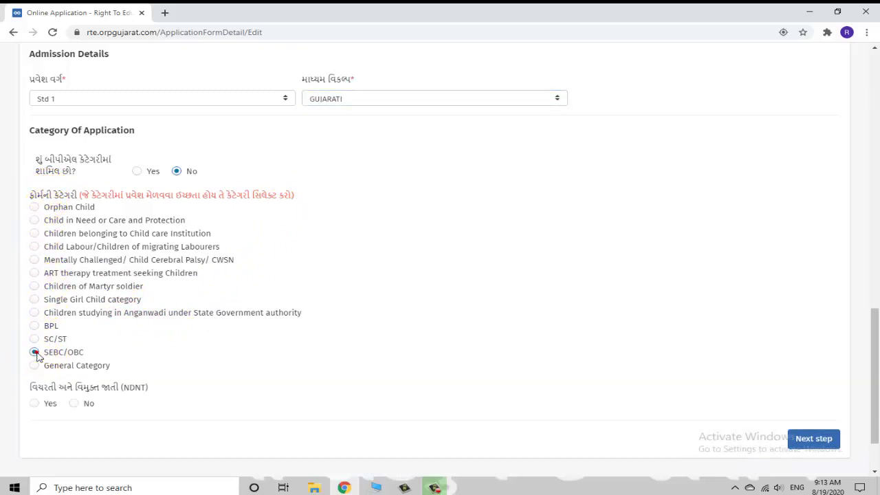
pyautogui.click(35, 404)
pyautogui.click(542, 406)
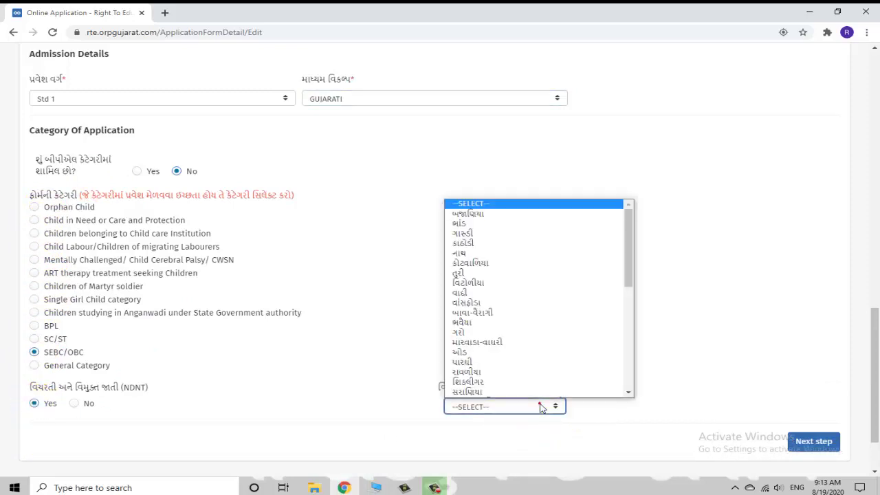
pyautogui.scroll(-3, 533, 332)
pyautogui.scroll(-5, 523, 320)
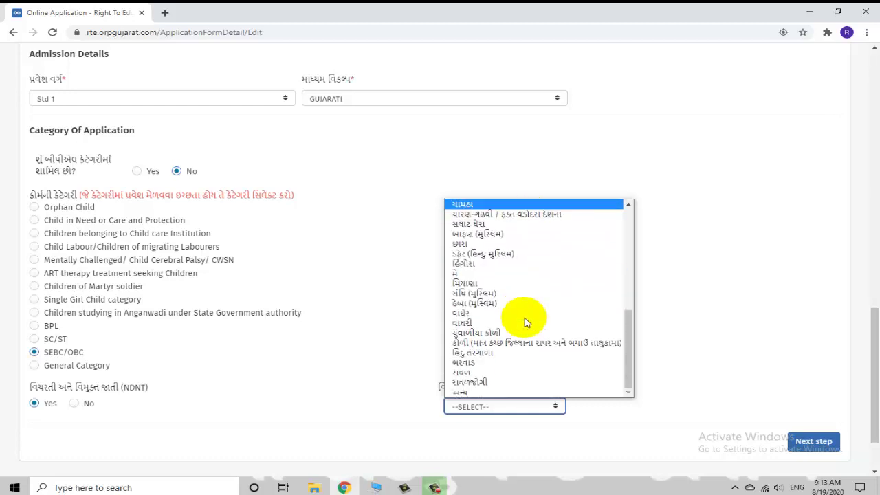
pyautogui.click(517, 364)
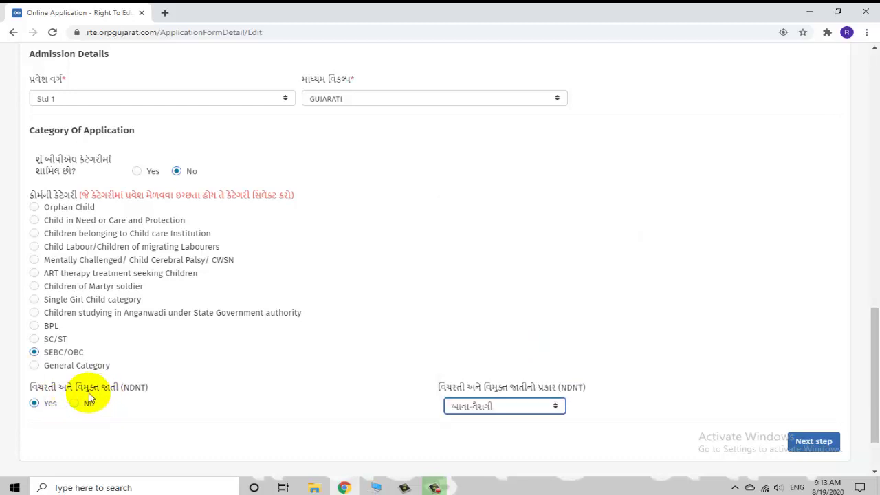
pyautogui.click(75, 403)
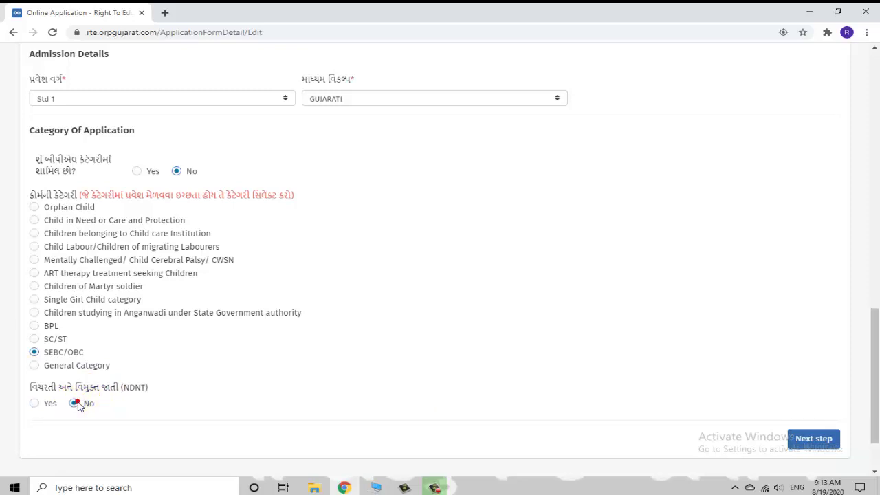
pyautogui.click(814, 438)
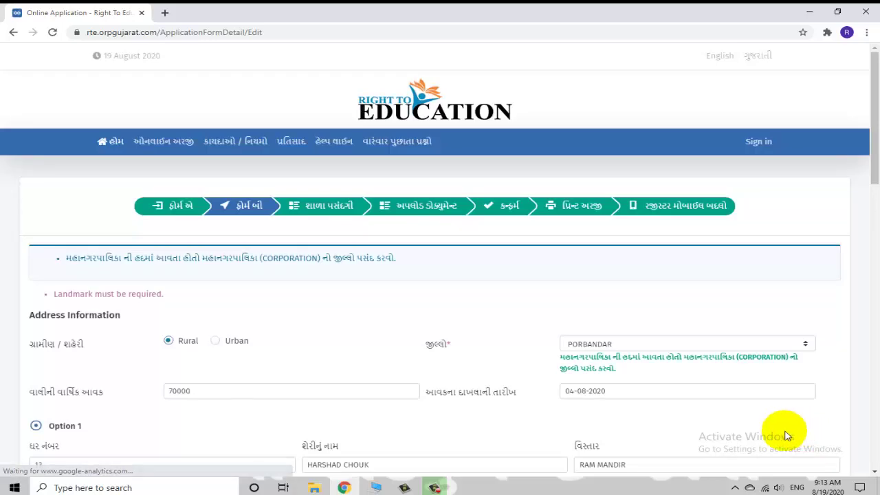
# Step: Enter a landmark in the સીમાચિહ્ન field and save the application details
pyautogui.scroll(-5, 375, 298)
pyautogui.click(89, 232)
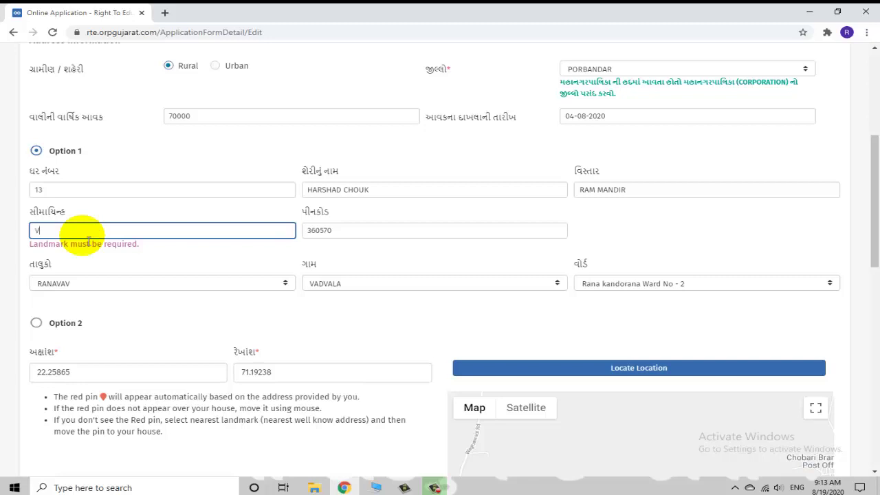
pyautogui.click(824, 363)
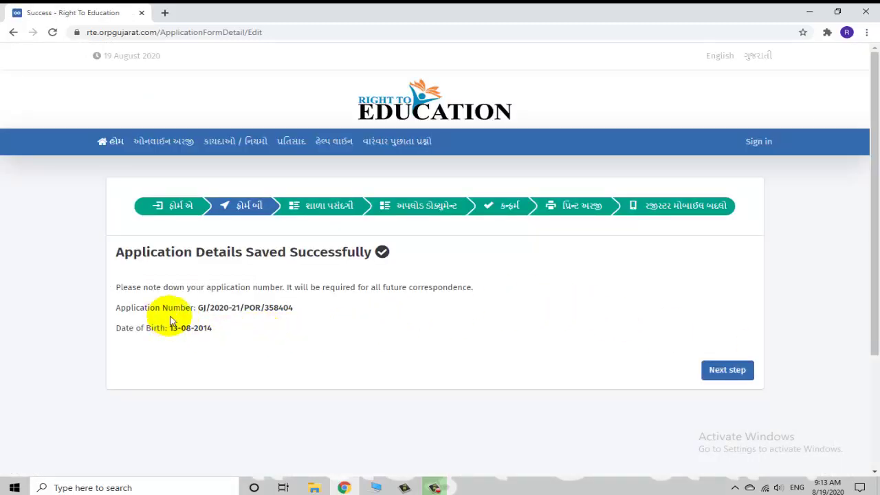
# Step: Select and copy the application number, then continue to the school preference page
pyautogui.moveTo(296, 310); pyautogui.dragTo(202, 313)
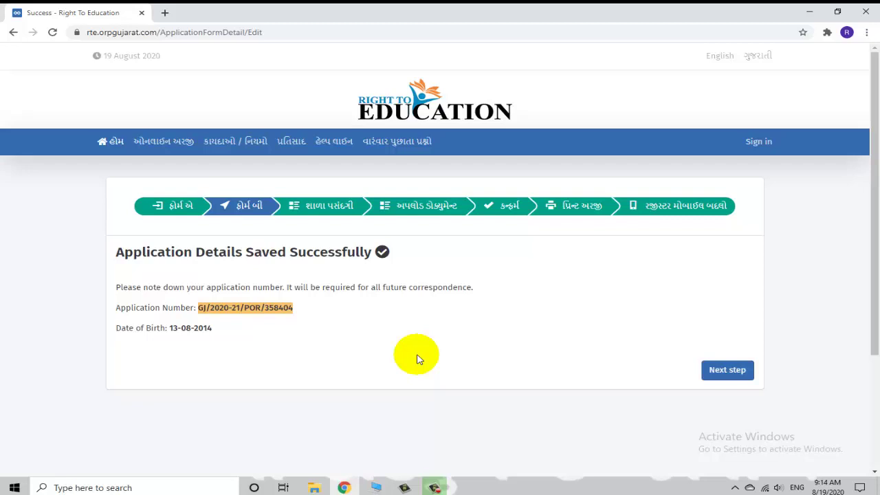
pyautogui.click(418, 358)
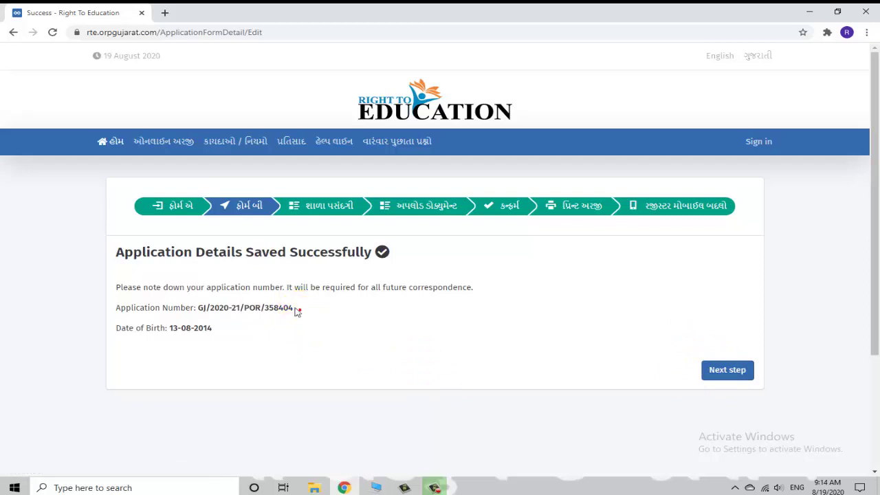
pyautogui.moveTo(296, 309); pyautogui.dragTo(209, 311)
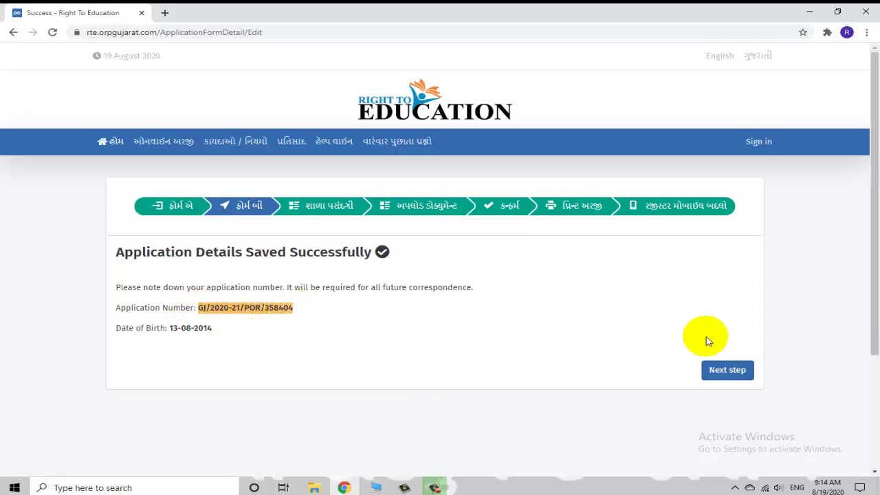
pyautogui.click(724, 372)
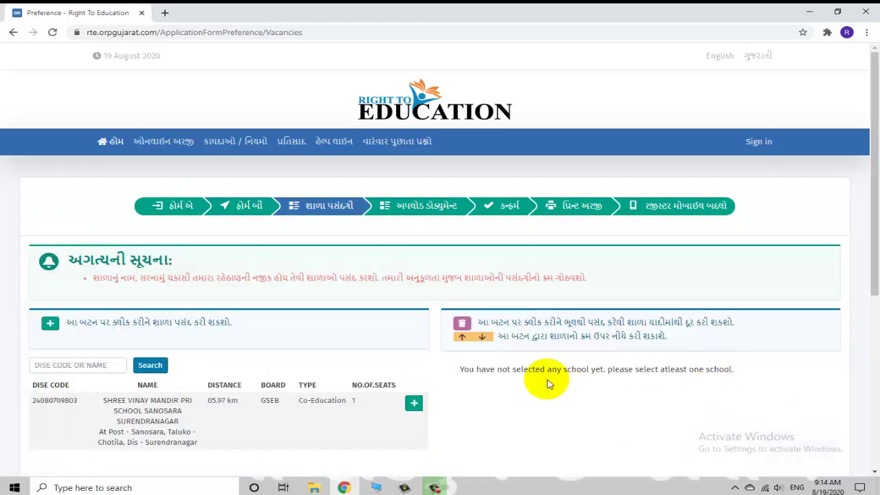
# Step: Add GYAN GANGA VIDYALAY and PARISHRAM PRIMARY SCHOOL to the preferred schools
pyautogui.scroll(-3, 550, 387)
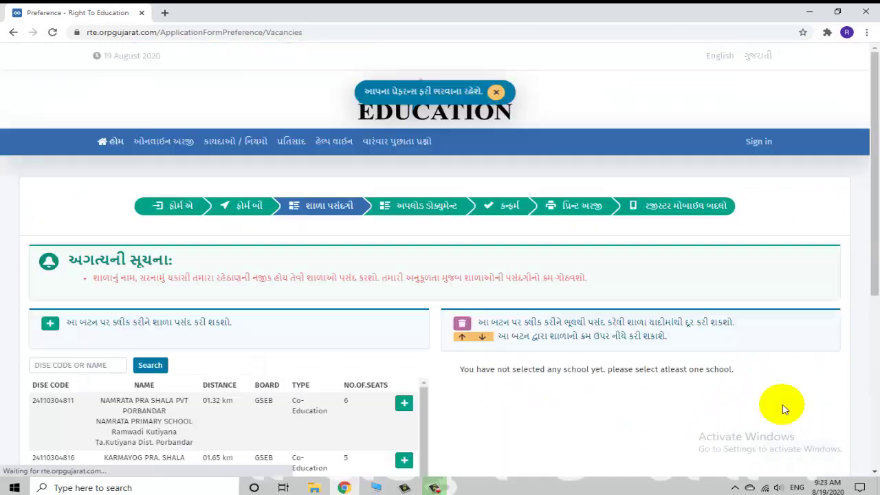
pyautogui.scroll(-3, 515, 387)
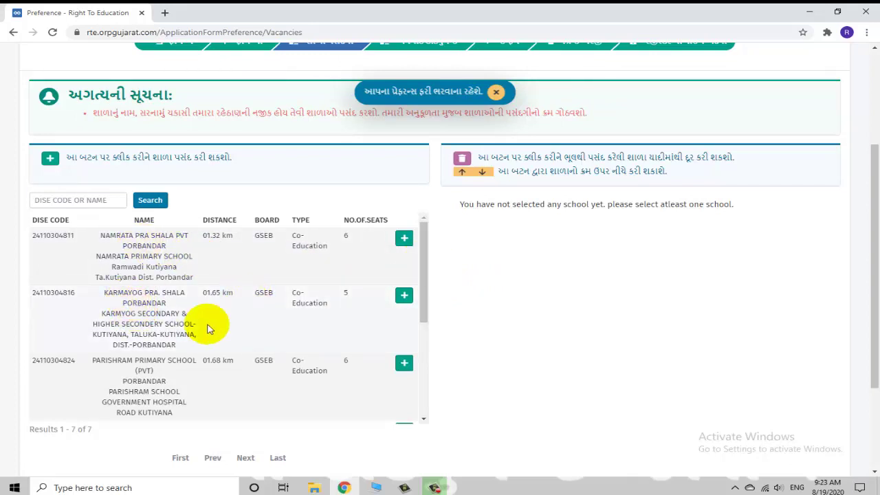
pyautogui.scroll(-2, 214, 393)
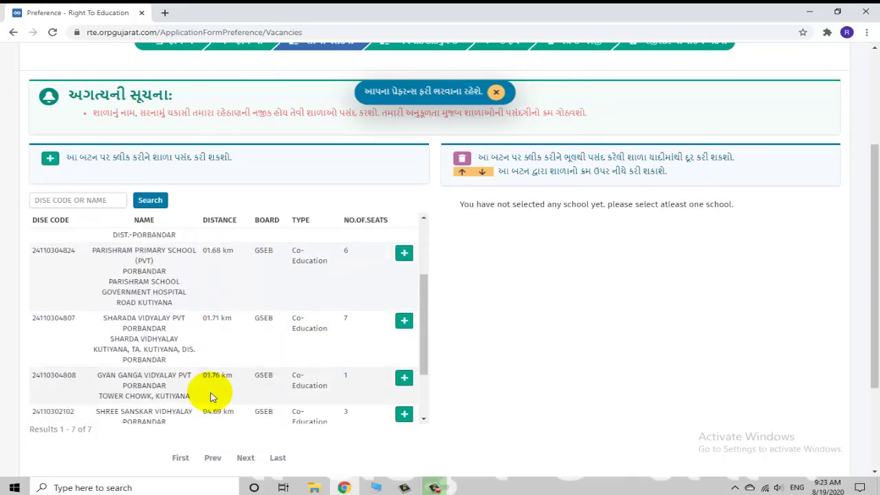
pyautogui.scroll(-1, 228, 354)
pyautogui.scroll(3, 227, 358)
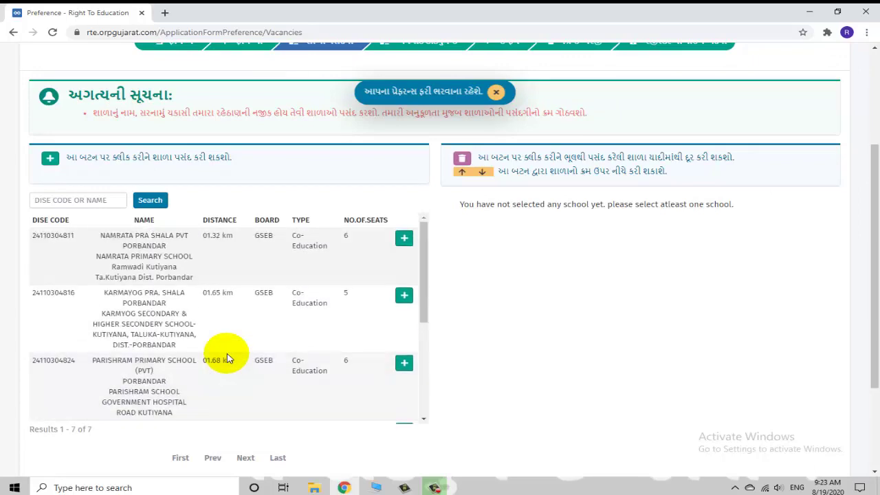
pyautogui.scroll(-6, 358, 335)
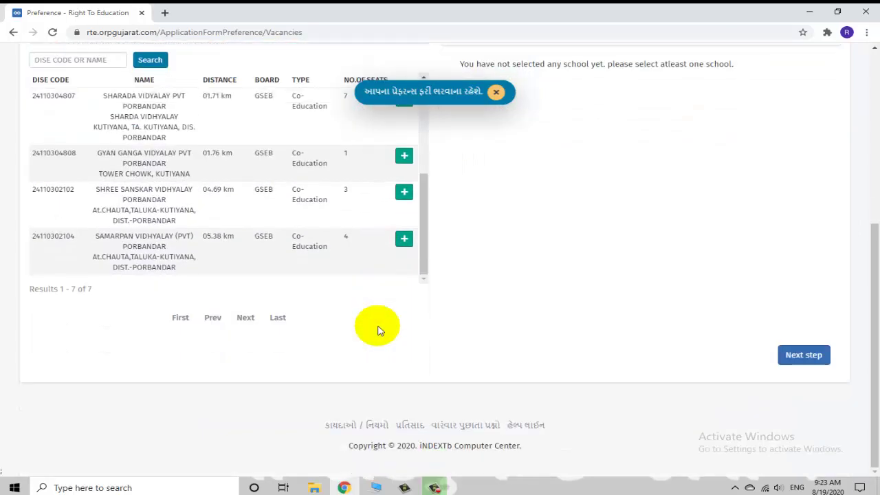
pyautogui.scroll(3, 378, 328)
pyautogui.click(405, 313)
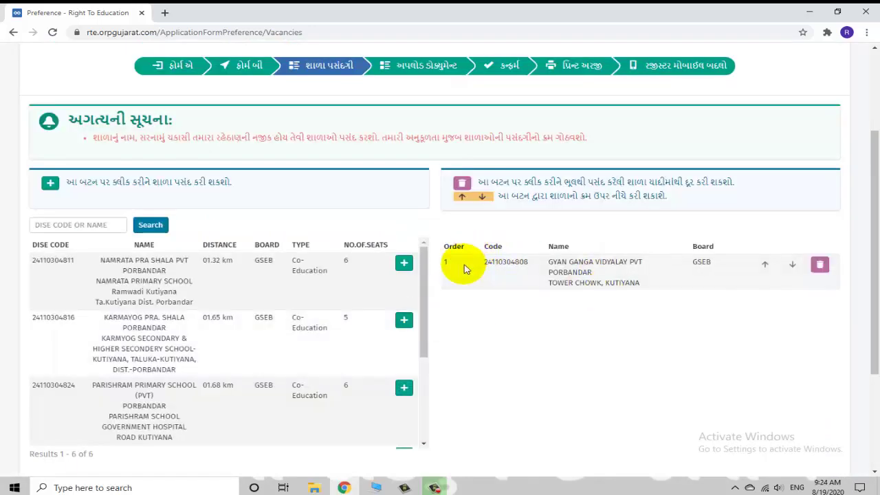
pyautogui.click(403, 389)
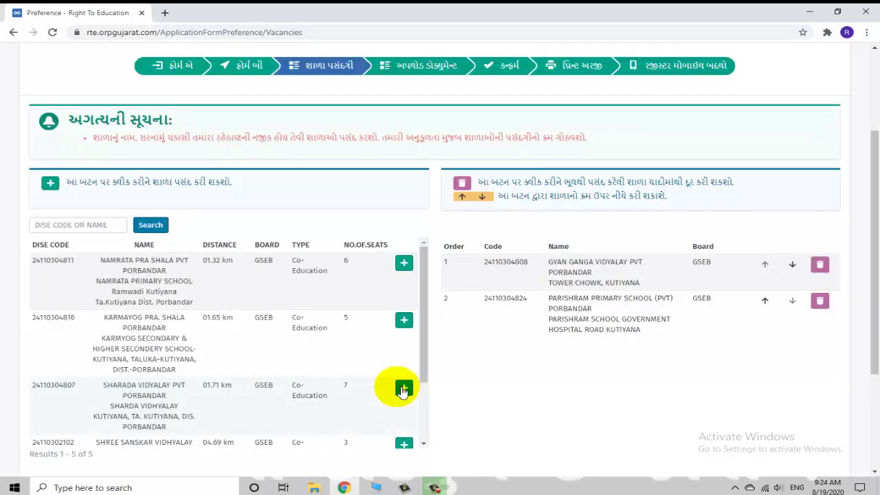
# Step: Add SAMARPAN, SHARADA, KARMAYOG, NAMRATA and SHREE SANSKAR to the preferred schools
pyautogui.scroll(-3, 403, 389)
pyautogui.click(401, 399)
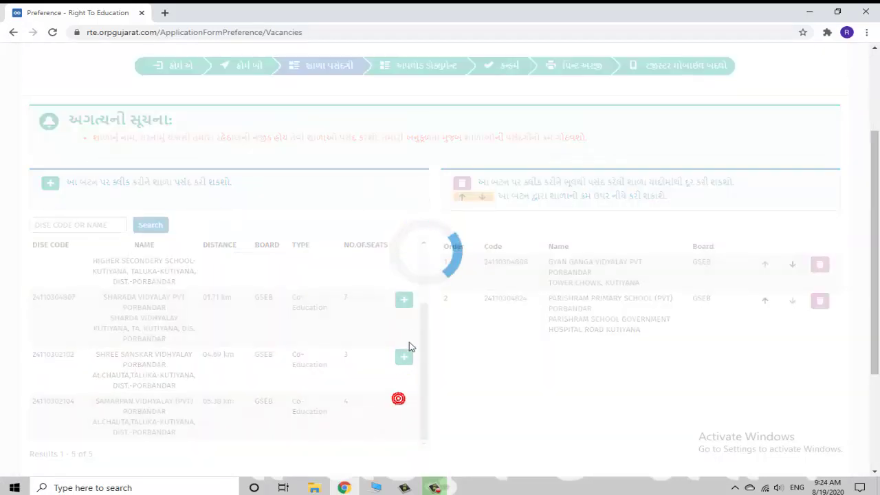
pyautogui.click(403, 382)
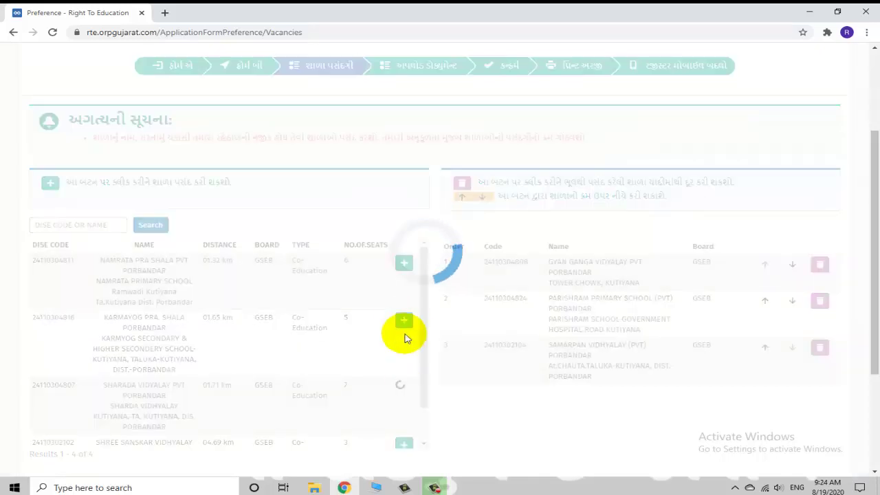
pyautogui.click(410, 318)
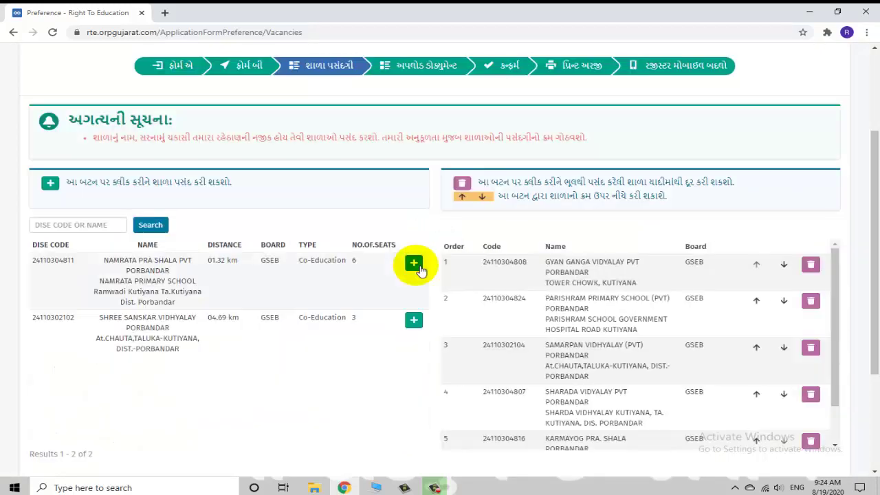
pyautogui.click(420, 270)
pyautogui.click(415, 267)
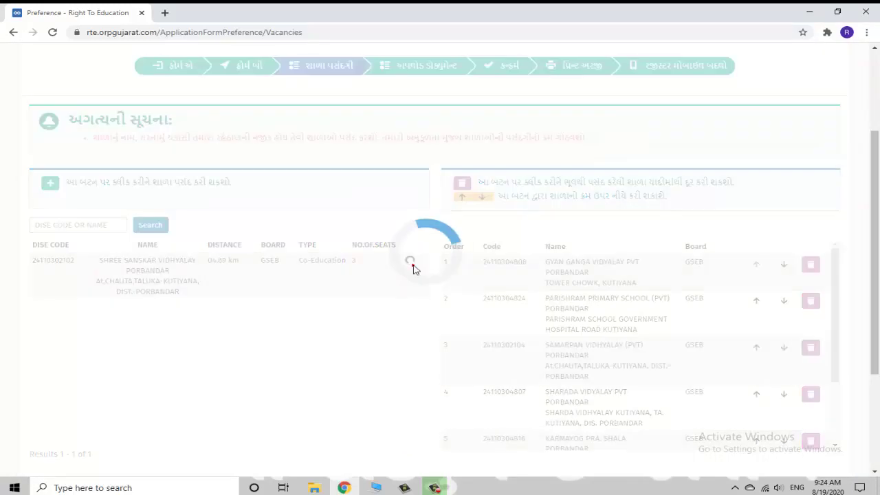
# Step: Make PARISHRAM PRIMARY SCHOOL the first preference and move SHARADA ahead of SAMARPAN
pyautogui.scroll(-2, 413, 269)
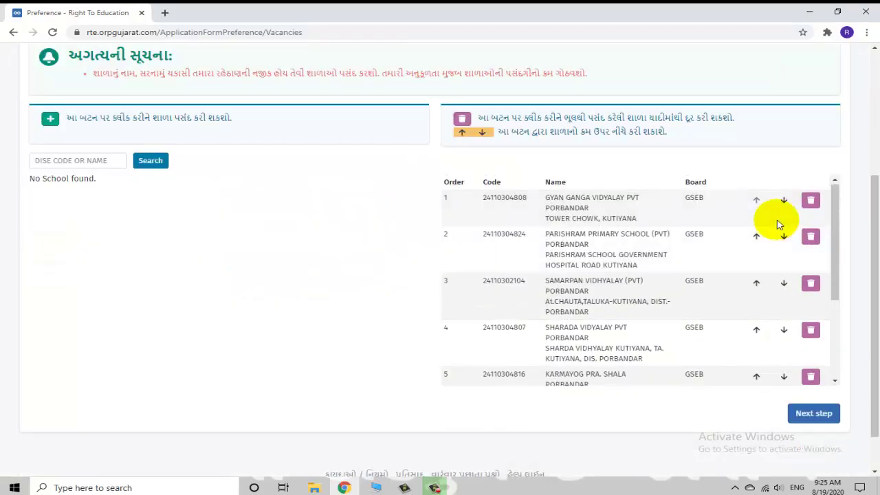
pyautogui.scroll(-1, 761, 240)
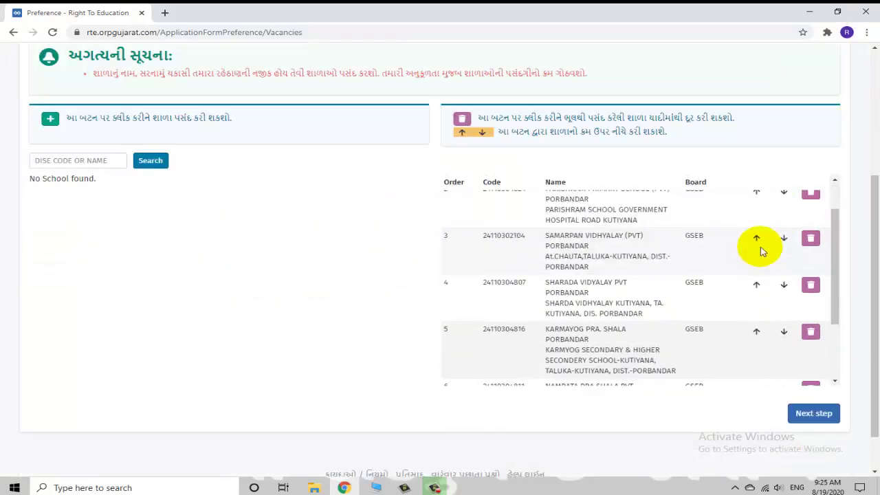
pyautogui.scroll(-2, 756, 258)
pyautogui.scroll(3, 760, 337)
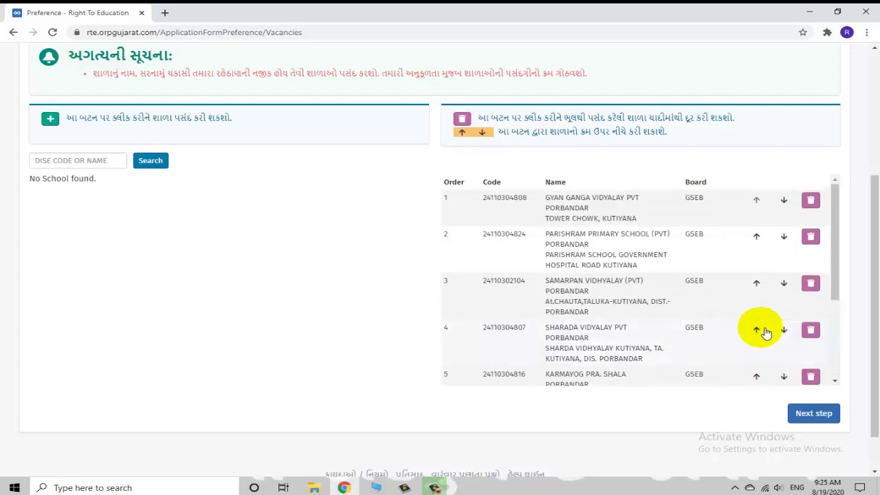
pyautogui.click(757, 239)
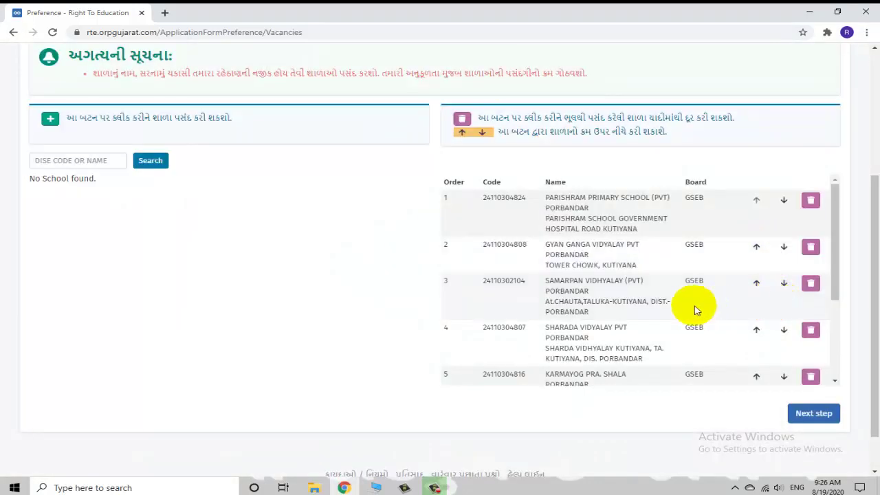
pyautogui.click(785, 284)
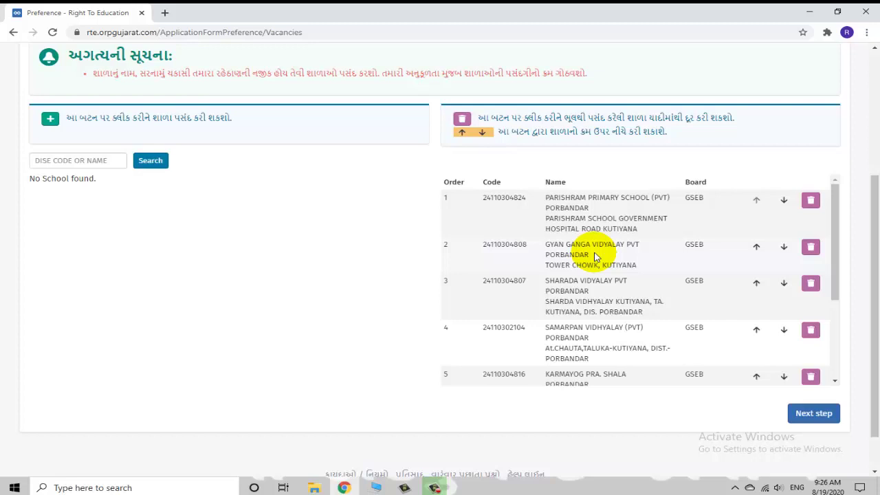
# Step: Save the school preferences and proceed to the document upload page
pyautogui.scroll(-3, 596, 257)
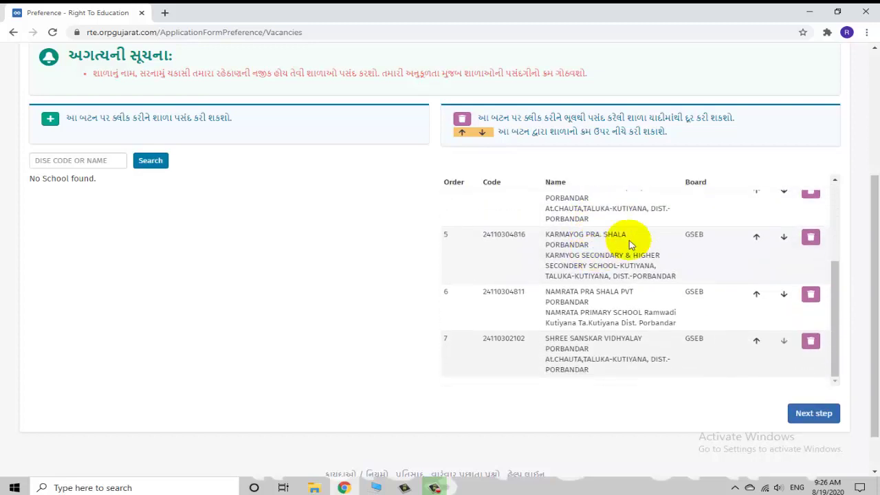
pyautogui.scroll(5, 629, 255)
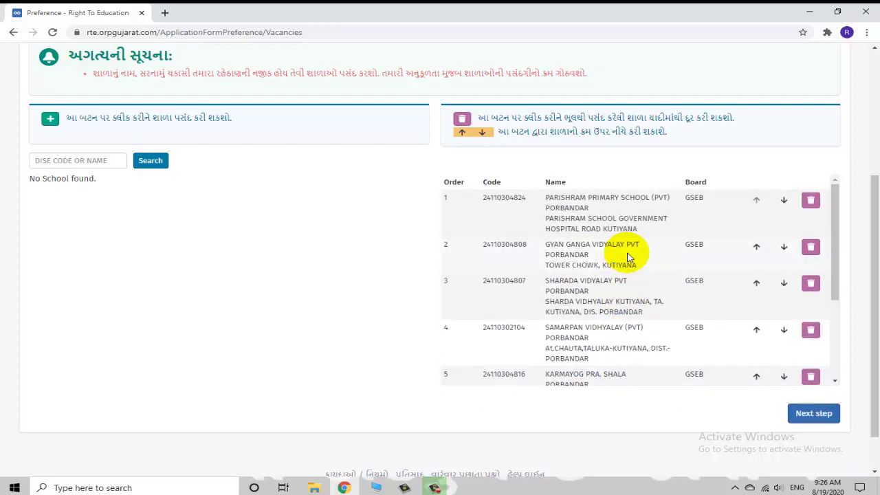
pyautogui.scroll(2, 627, 257)
pyautogui.scroll(-3, 627, 257)
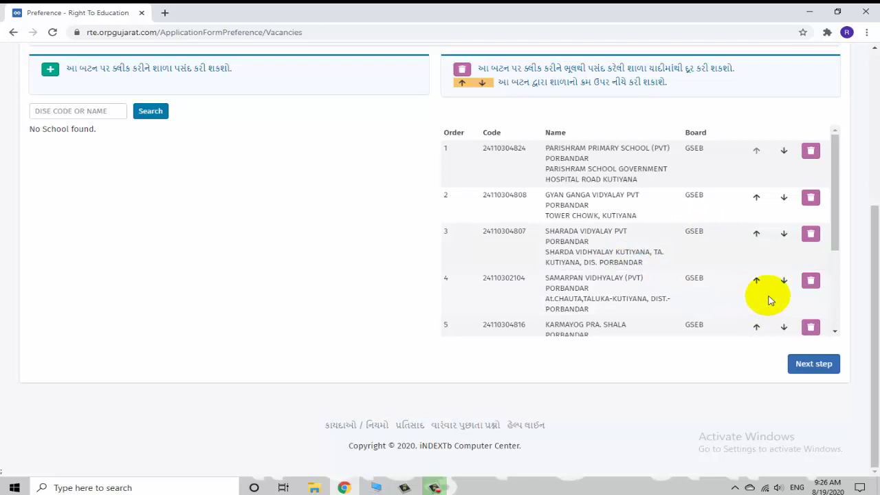
pyautogui.scroll(-2, 752, 291)
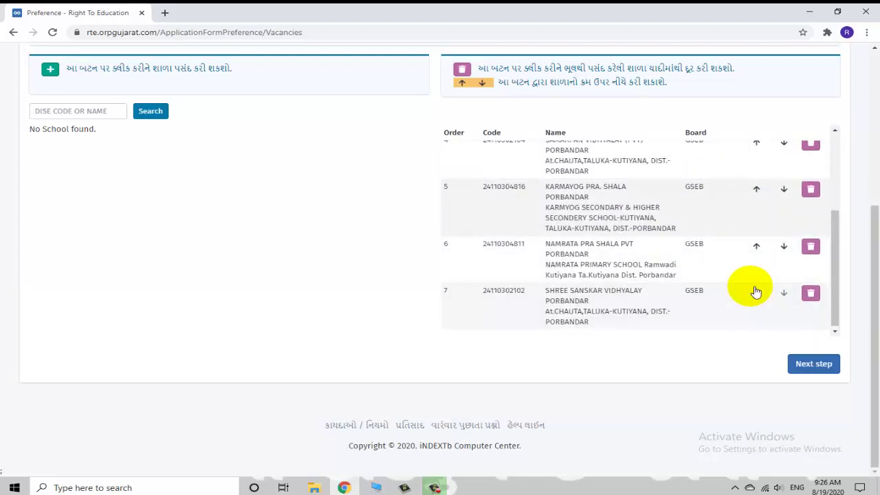
pyautogui.scroll(2, 753, 291)
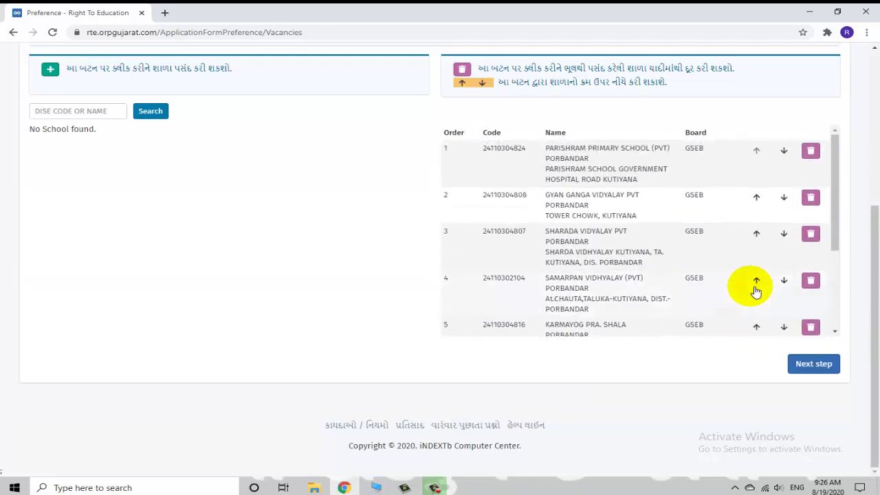
pyautogui.click(828, 368)
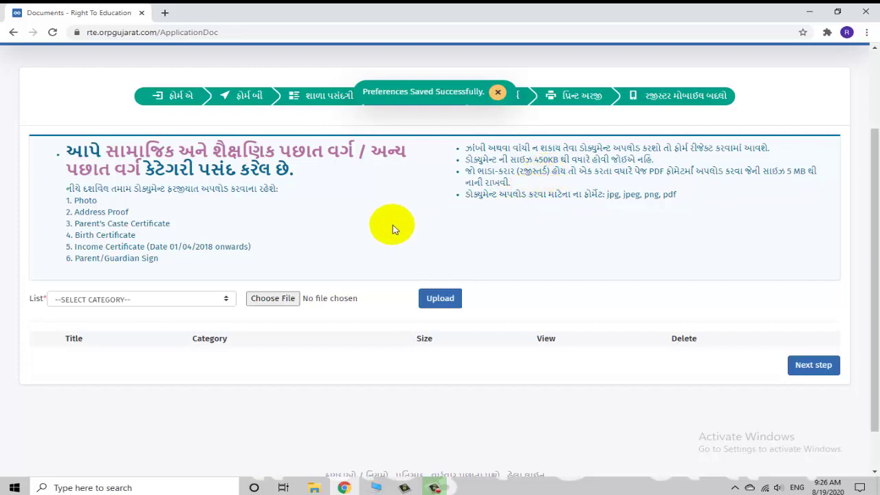
# Step: Upload the photo file under the Photo document category
pyautogui.click(145, 297)
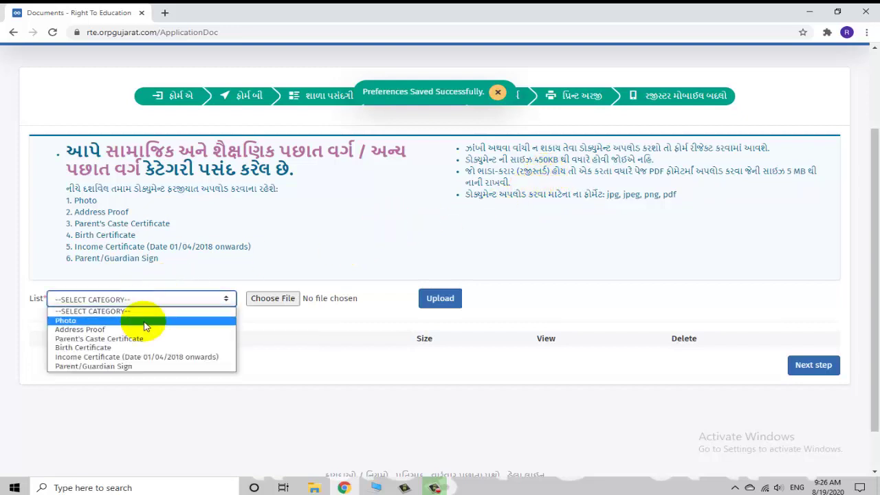
pyautogui.click(144, 323)
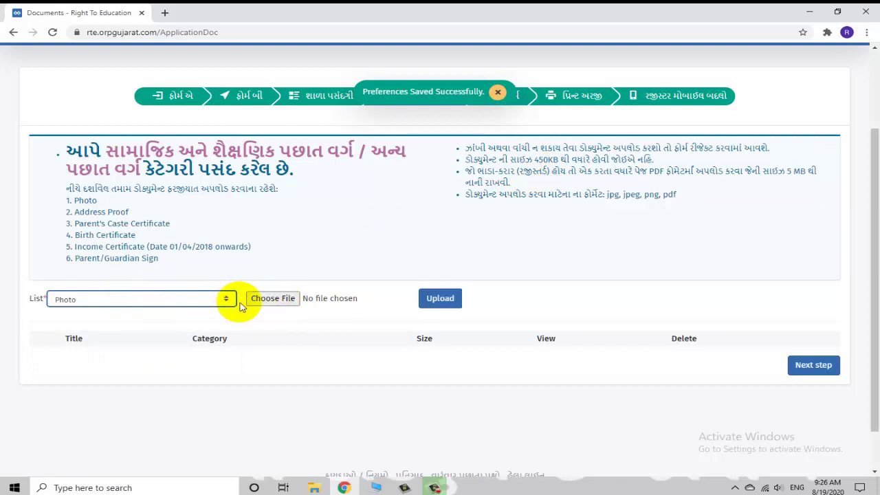
pyautogui.click(296, 303)
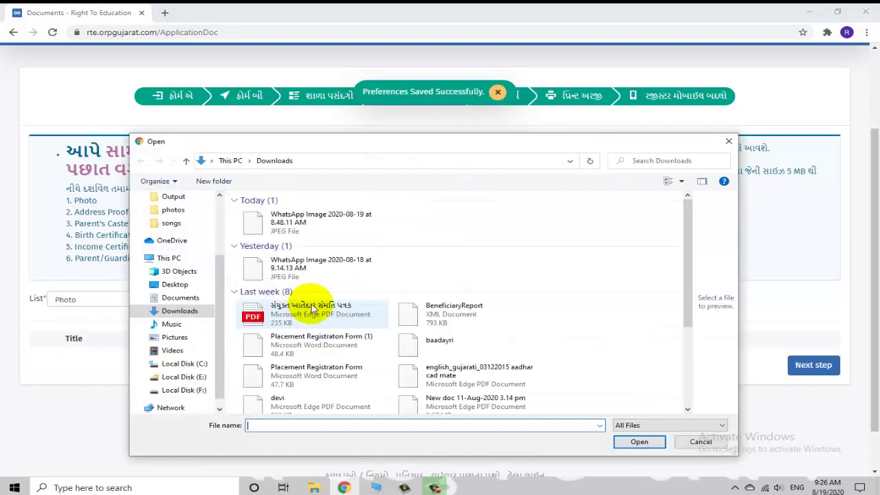
pyautogui.scroll(-1, 336, 278)
pyautogui.scroll(-2, 337, 278)
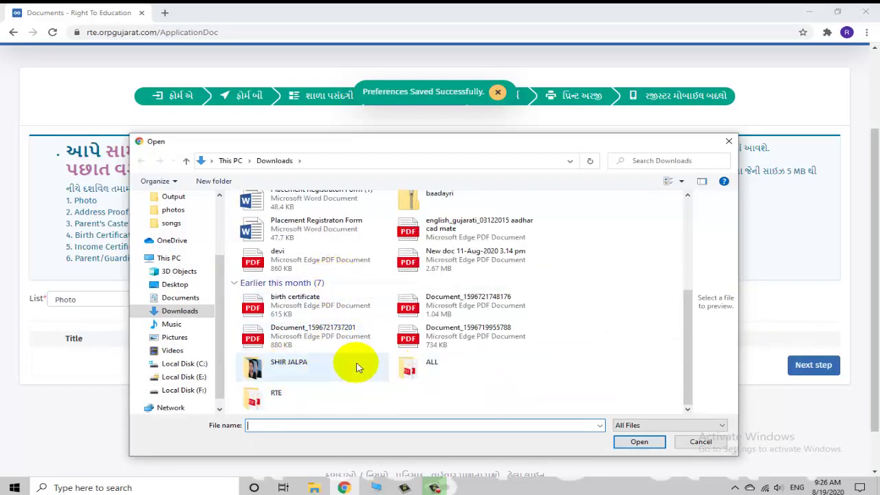
pyautogui.click(457, 301)
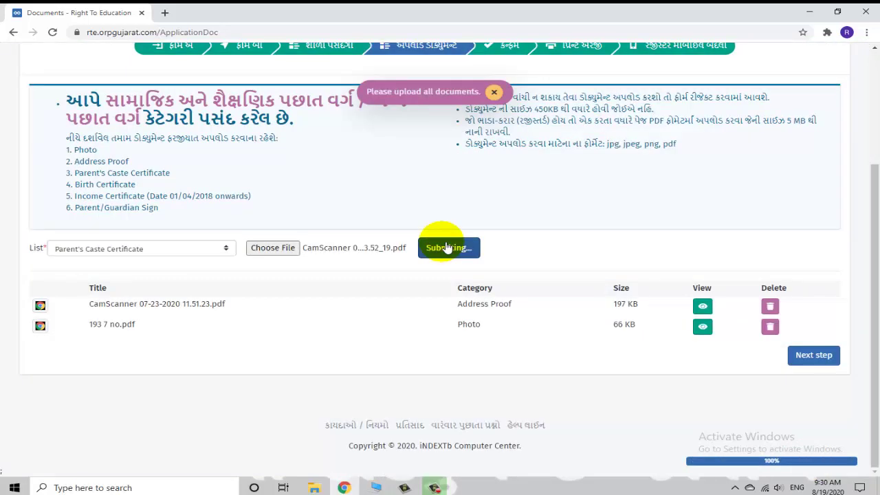
# Step: Upload DOB.pdf as the Birth Certificate document
pyautogui.click(186, 248)
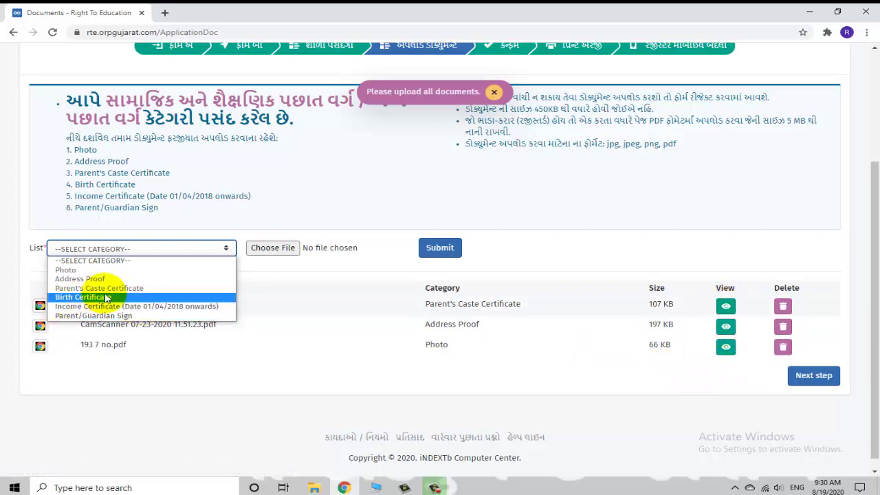
pyautogui.click(79, 297)
pyautogui.click(275, 248)
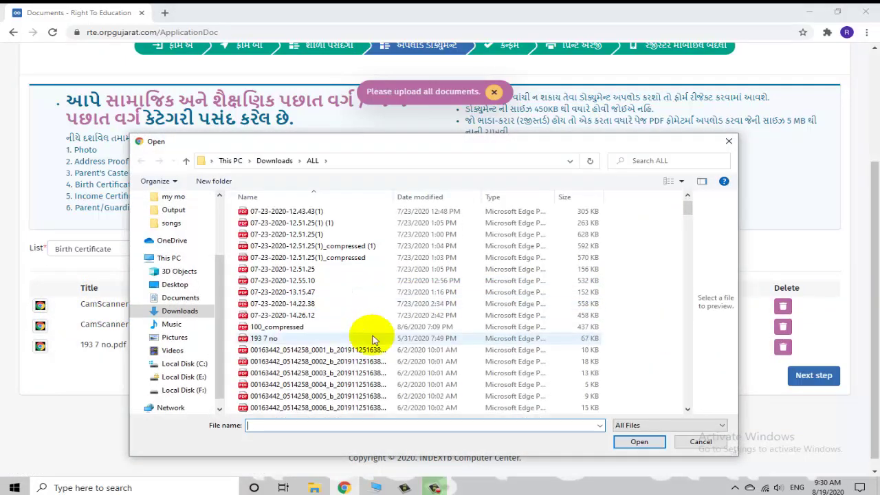
pyautogui.scroll(-15, 372, 338)
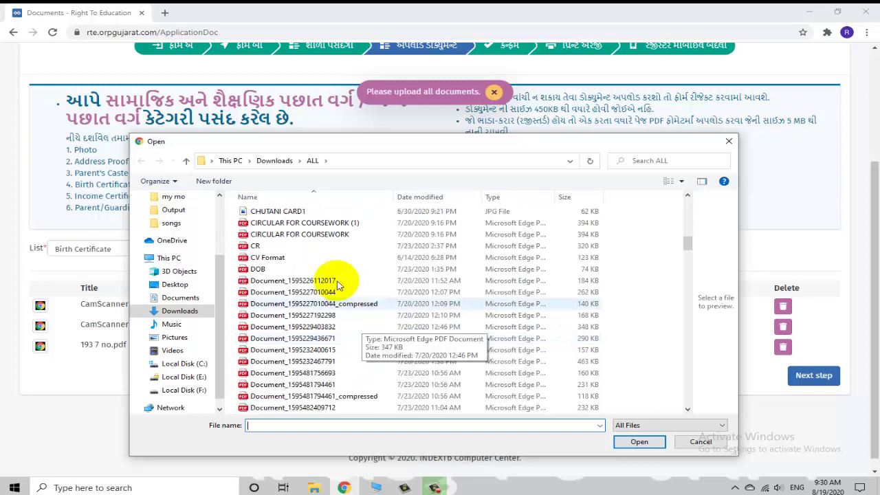
pyautogui.click(328, 269)
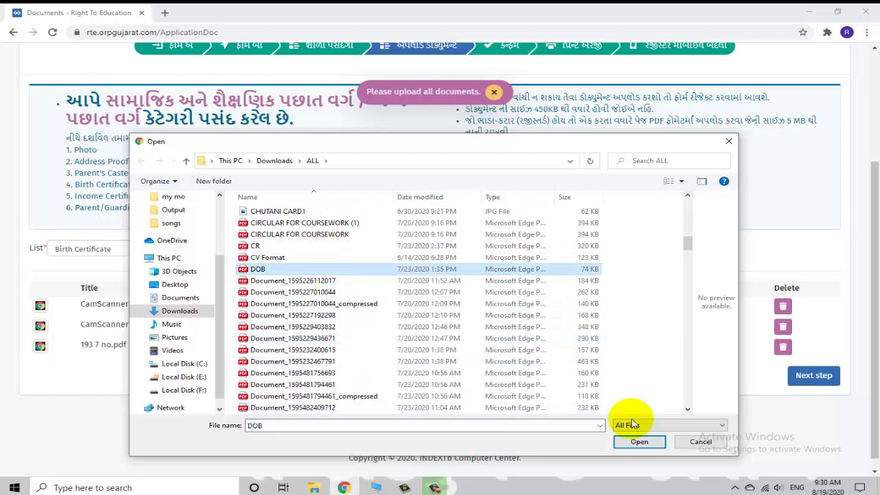
pyautogui.click(640, 441)
pyautogui.click(440, 248)
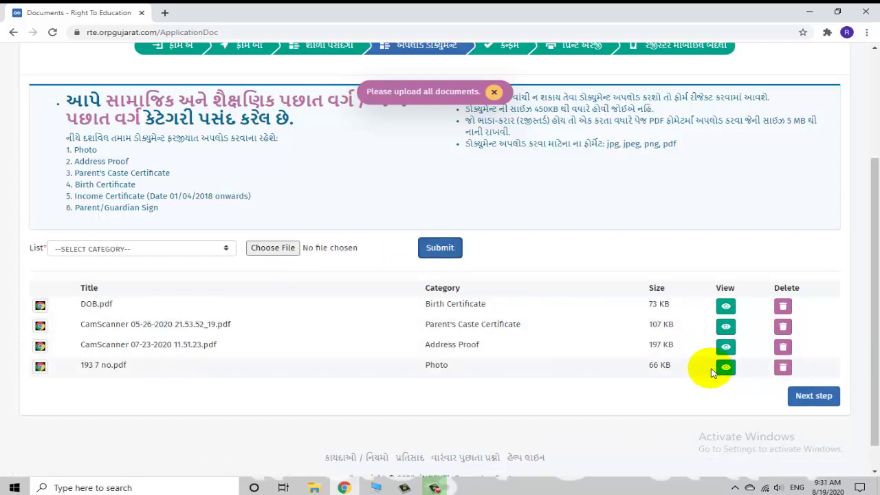
# Step: Upload CV Format.pdf as the Income Certificate document
pyautogui.click(202, 250)
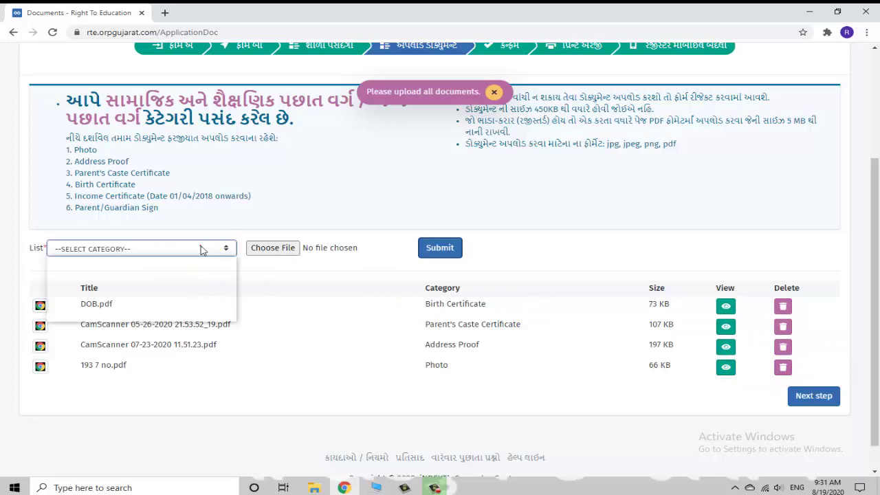
pyautogui.click(163, 306)
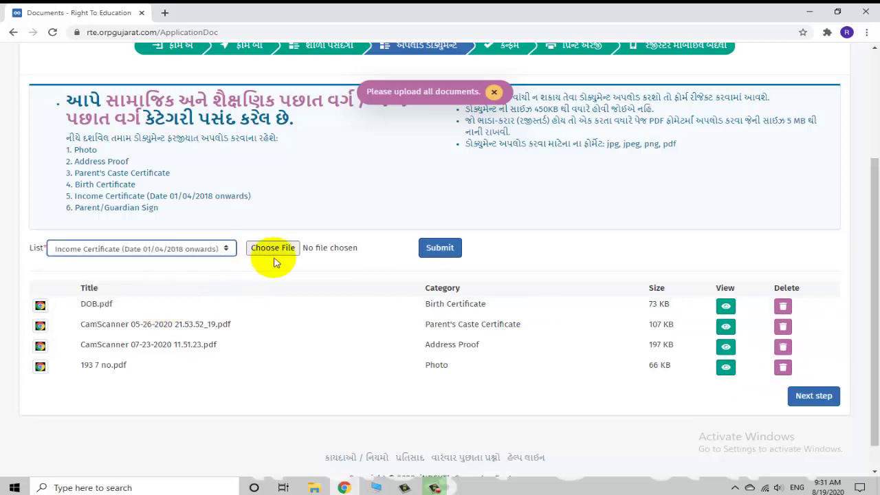
pyautogui.click(284, 249)
pyautogui.scroll(-6, 328, 328)
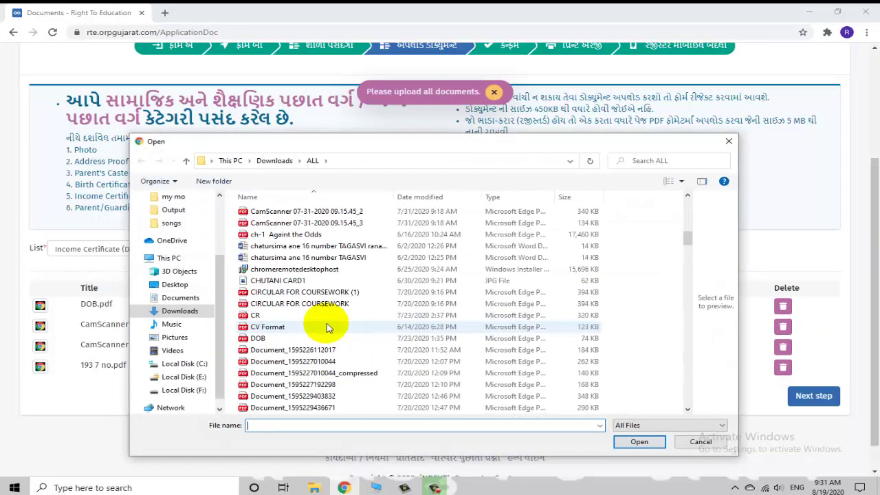
pyautogui.click(371, 327)
pyautogui.click(644, 448)
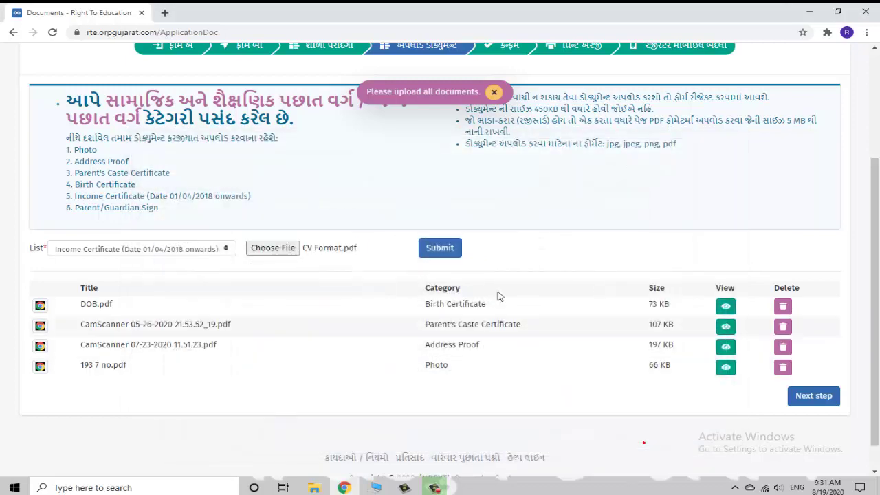
pyautogui.click(449, 249)
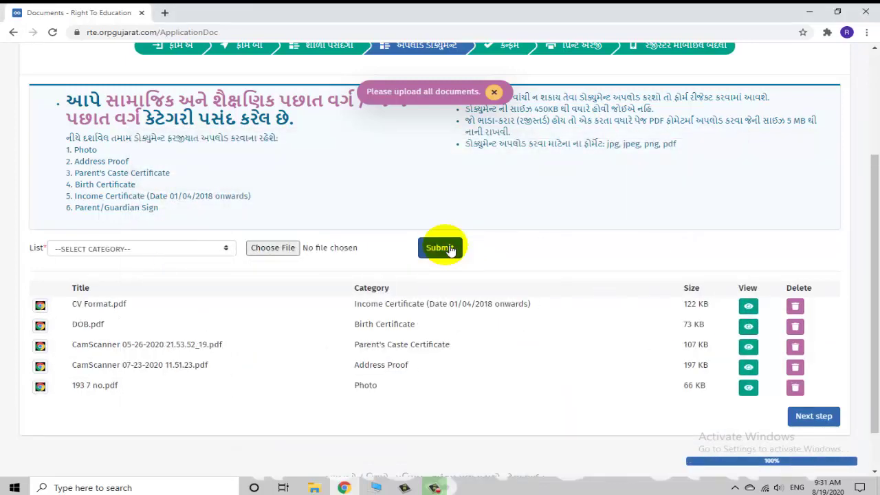
# Step: Upload the LAISON image as the Parent/Guardian Sign document
pyautogui.click(69, 248)
pyautogui.click(106, 316)
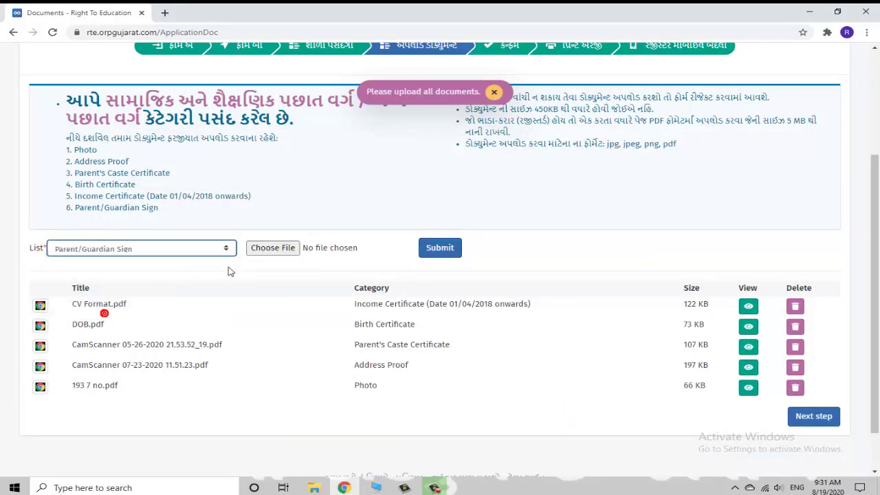
pyautogui.click(274, 247)
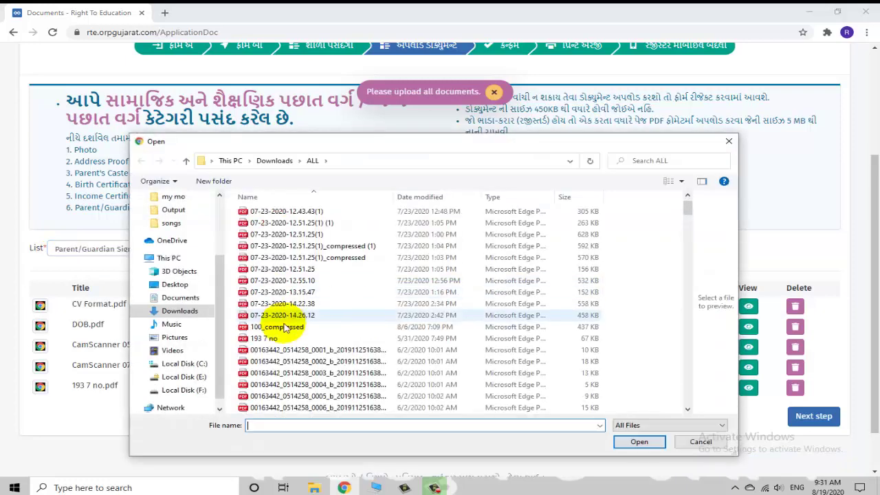
pyautogui.scroll(-5, 282, 319)
pyautogui.scroll(-10, 282, 340)
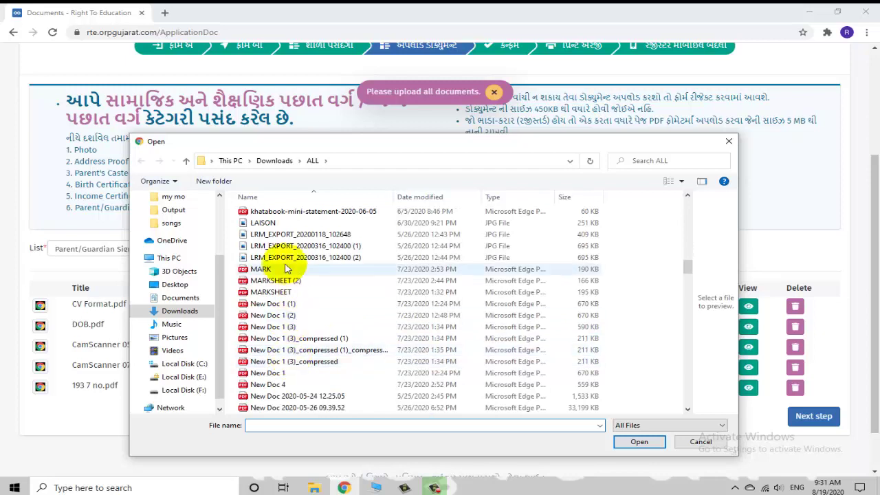
pyautogui.click(262, 223)
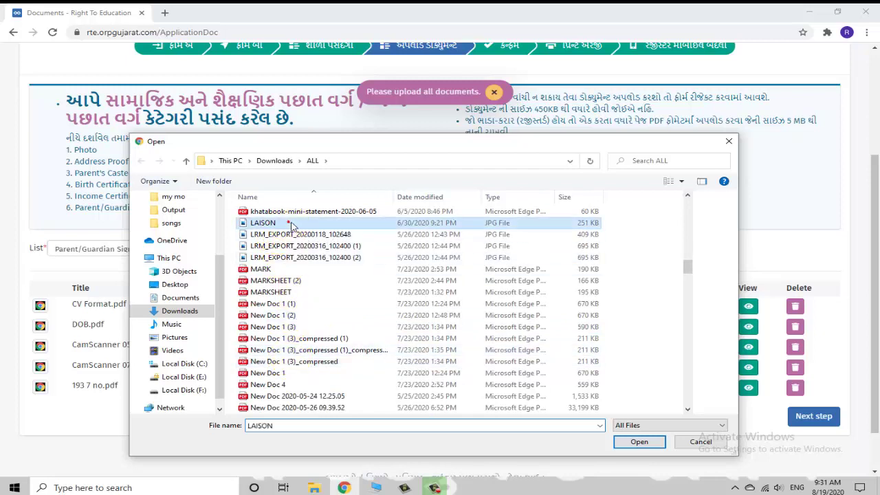
pyautogui.click(640, 442)
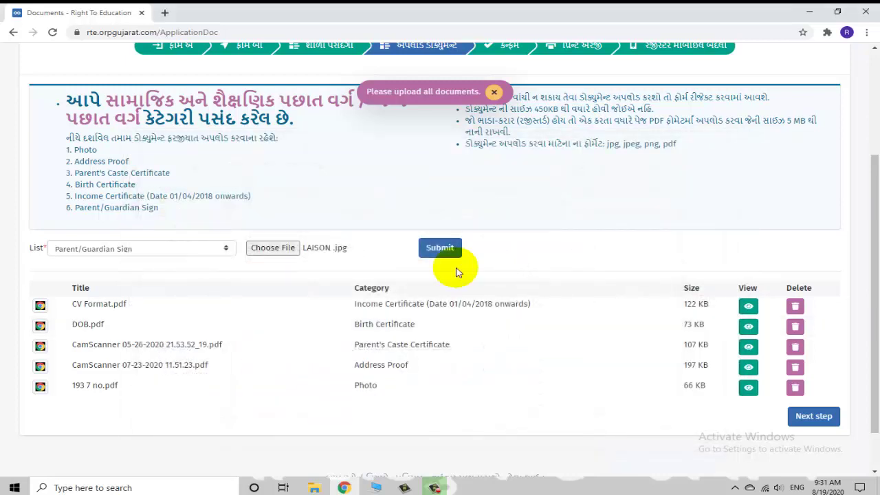
pyautogui.click(443, 249)
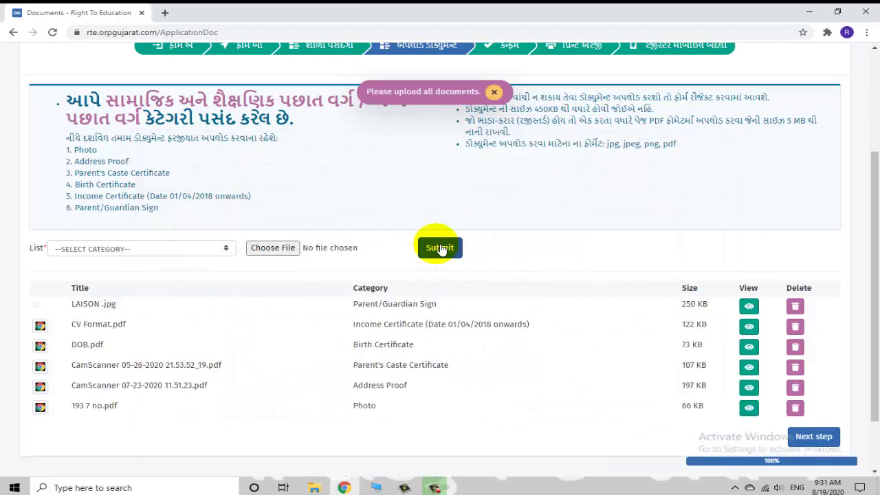
pyautogui.scroll(-2, 659, 406)
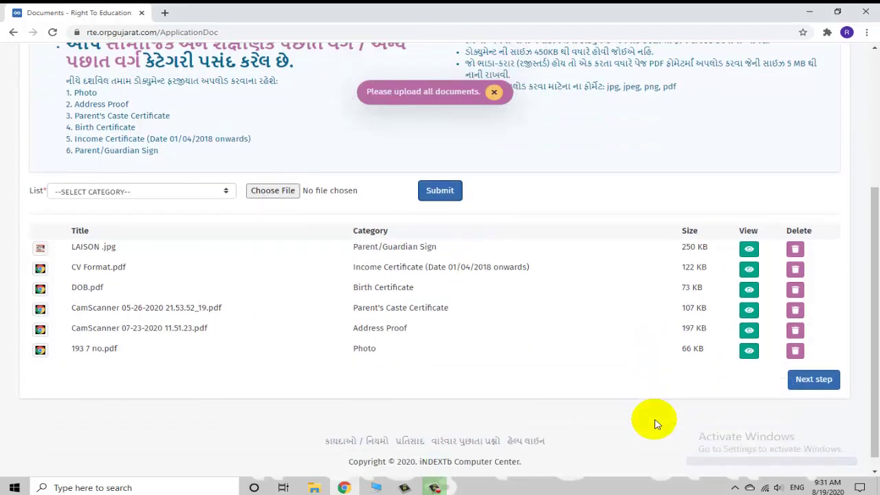
# Step: Open the Confirm Application page and review the child's details, seven schools and six documents
pyautogui.click(816, 369)
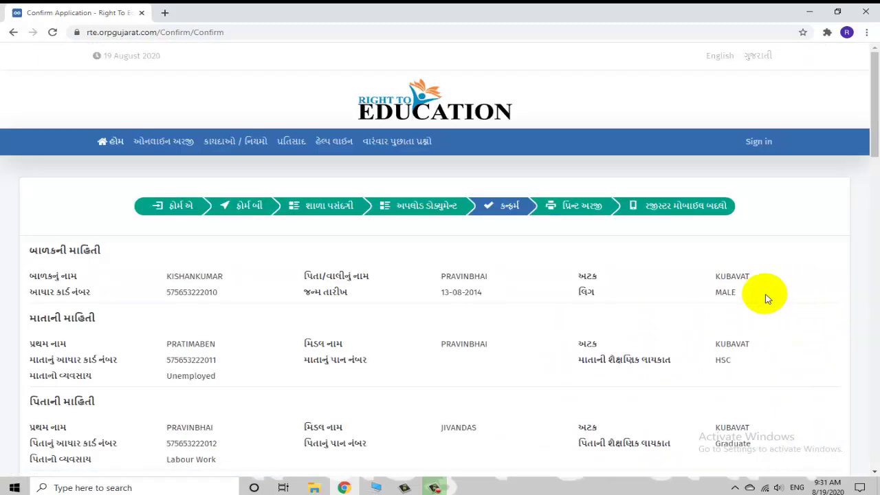
pyautogui.scroll(-3, 768, 299)
pyautogui.scroll(-4, 770, 308)
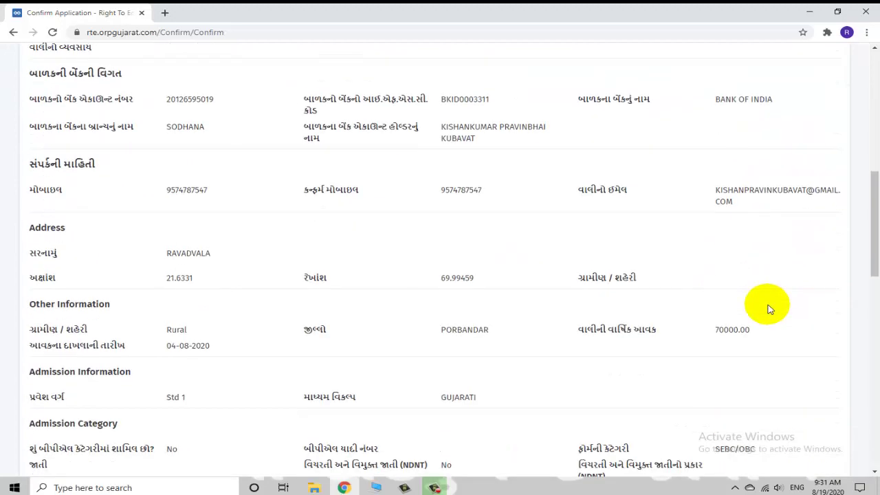
pyautogui.scroll(-10, 770, 308)
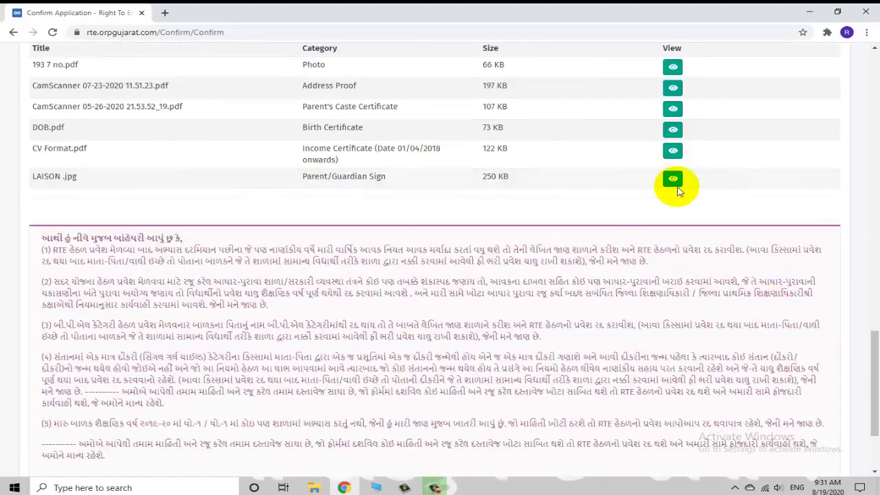
pyautogui.scroll(2, 705, 203)
pyautogui.scroll(-4, 704, 203)
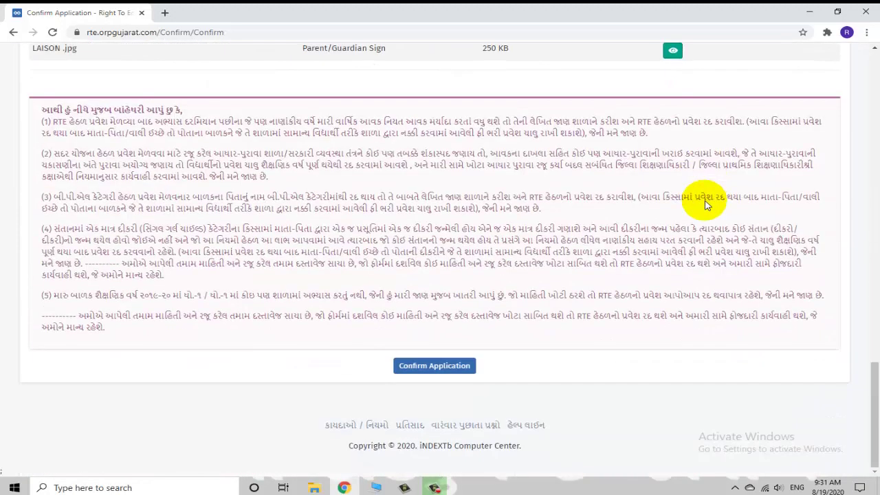
pyautogui.scroll(2, 444, 357)
pyautogui.scroll(15, 443, 357)
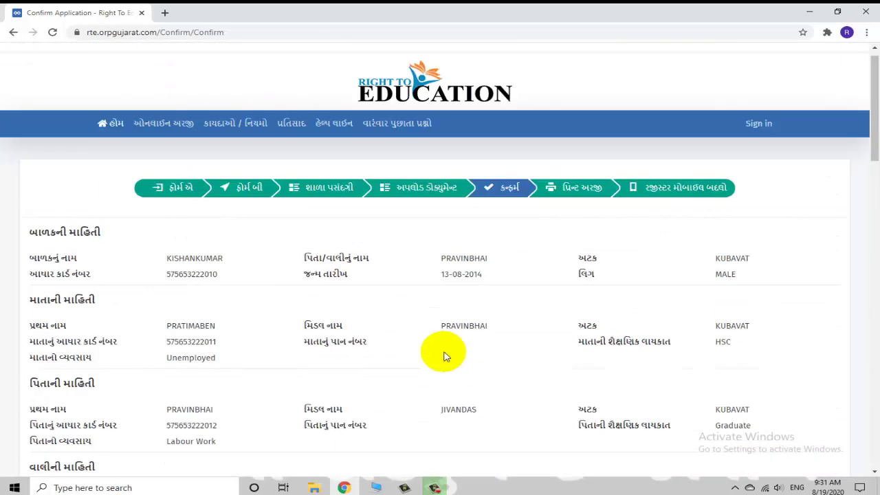
pyautogui.scroll(-3, 443, 357)
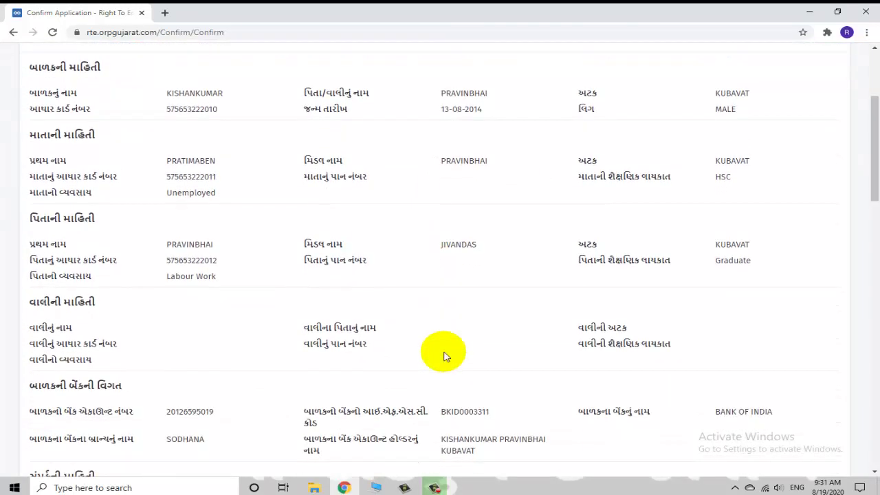
pyautogui.scroll(-5, 444, 357)
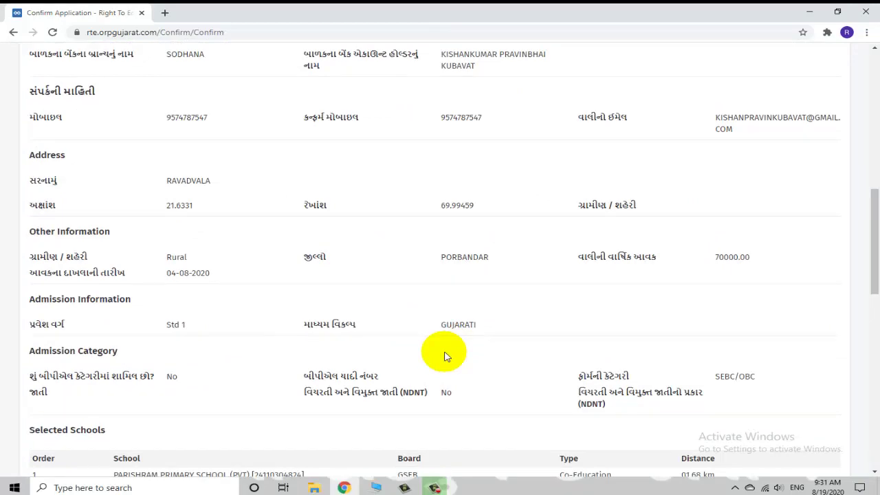
pyautogui.scroll(-6, 444, 357)
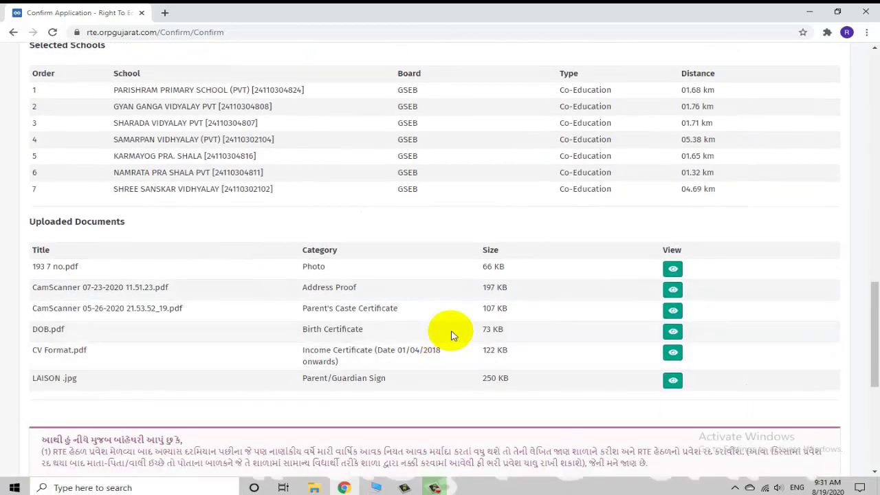
pyautogui.scroll(-4, 444, 335)
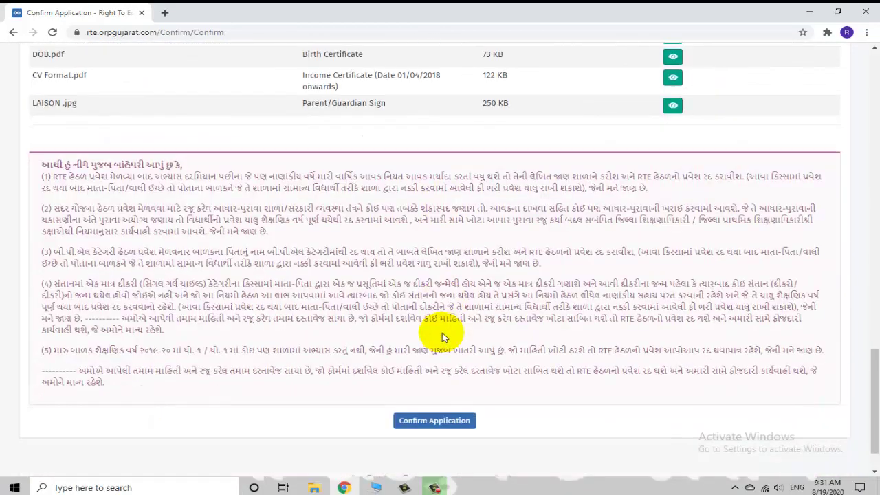
# Step: Confirm the application, accept the confirmation prompt, and open the printable Application Form 2020-21
pyautogui.click(447, 422)
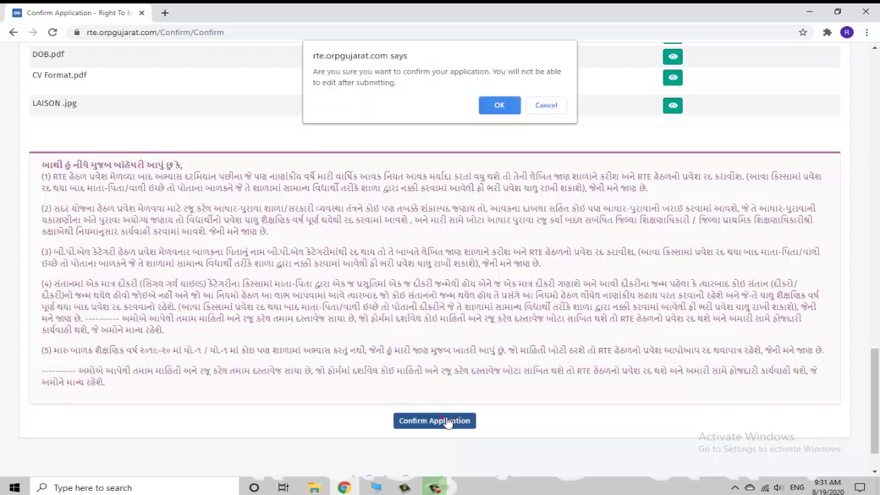
pyautogui.click(499, 106)
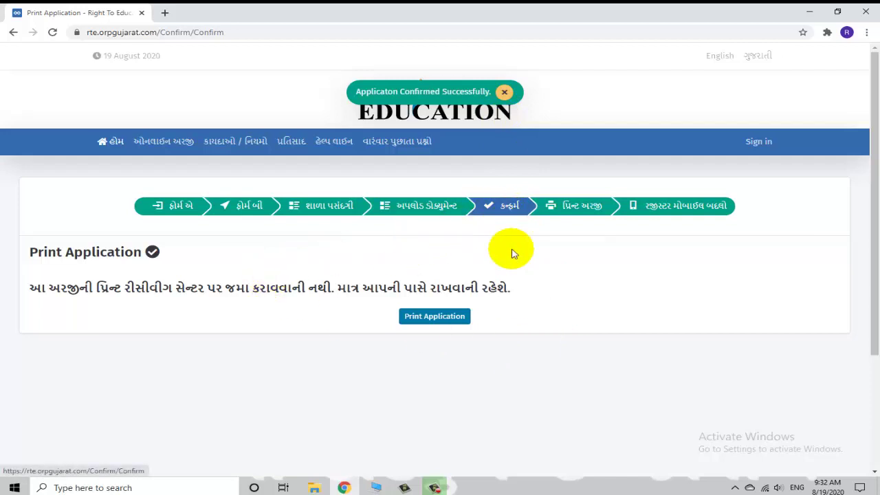
pyautogui.click(440, 320)
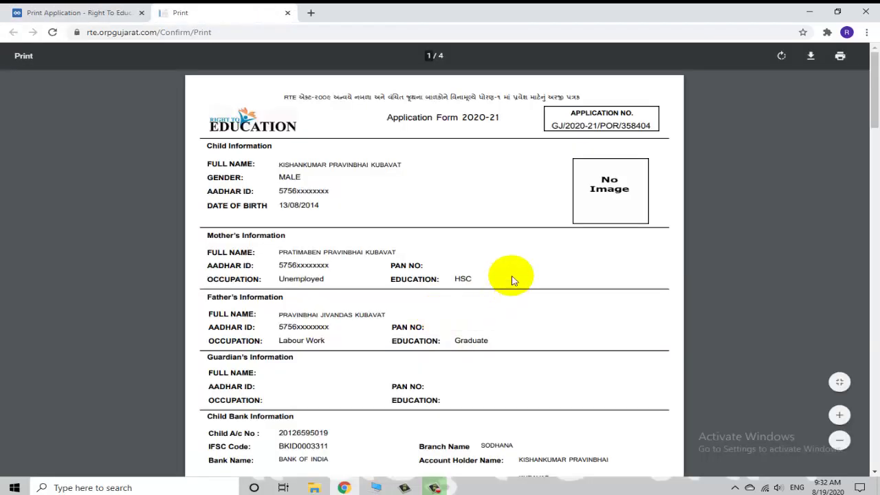
# Step: Scroll through the four-page printable form down to the documents list and signature, then back up
pyautogui.scroll(-12, 568, 193)
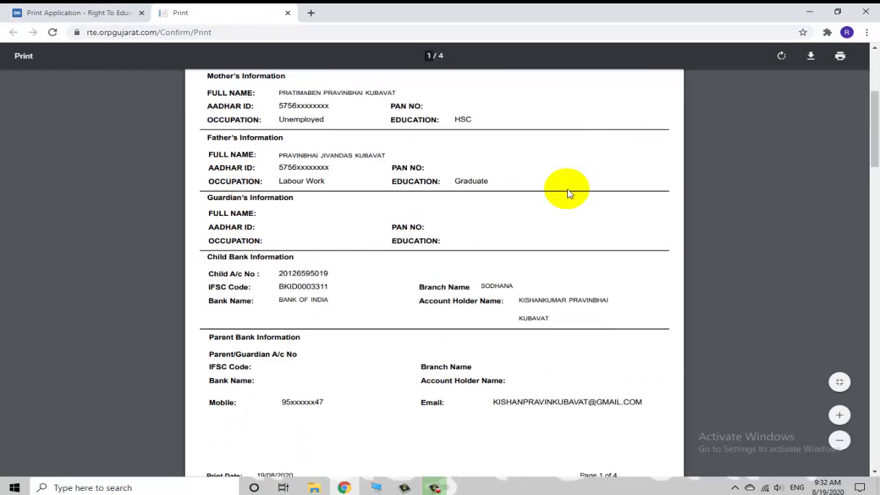
pyautogui.scroll(-12, 565, 198)
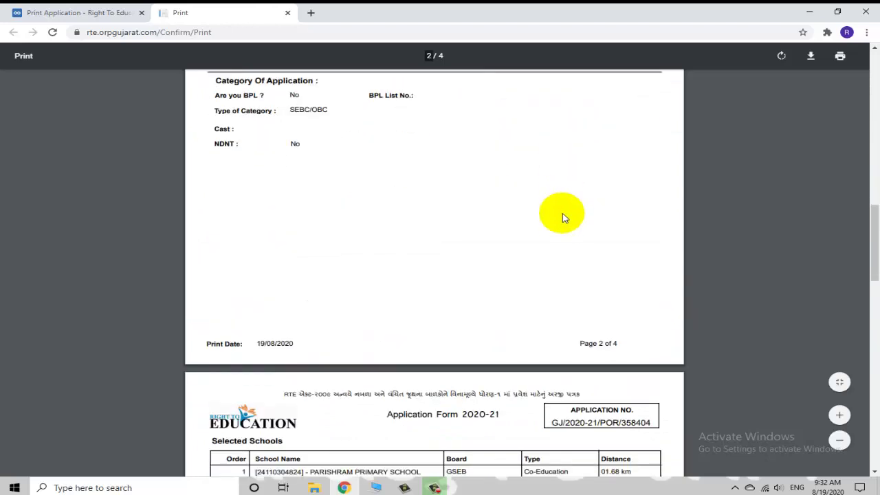
pyautogui.scroll(-3, 561, 234)
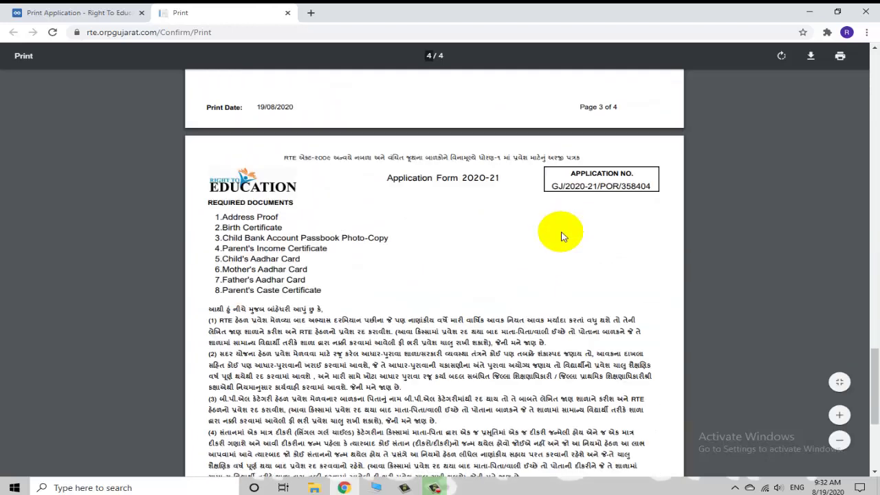
pyautogui.scroll(-2, 561, 237)
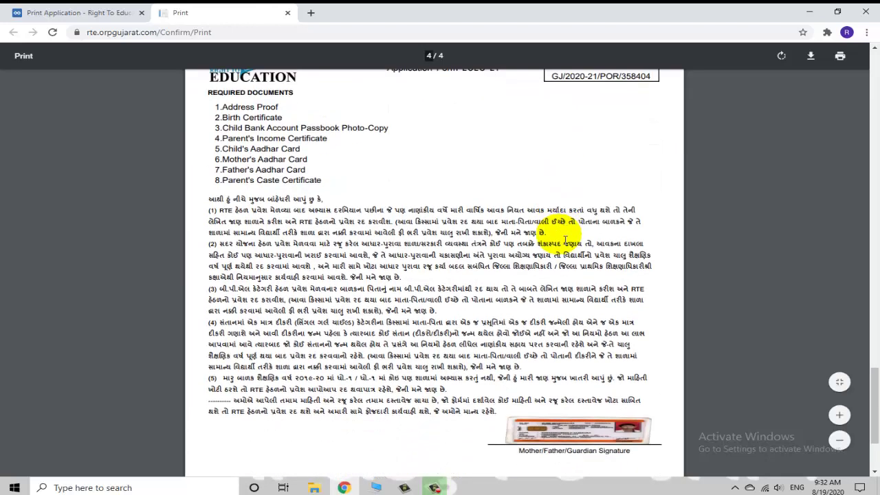
pyautogui.scroll(-2, 564, 241)
pyautogui.scroll(15, 562, 251)
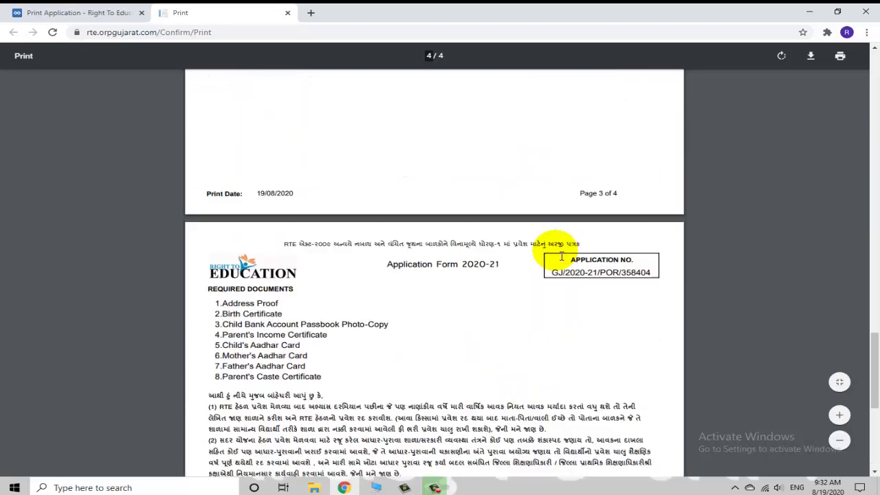
pyautogui.scroll(10, 562, 255)
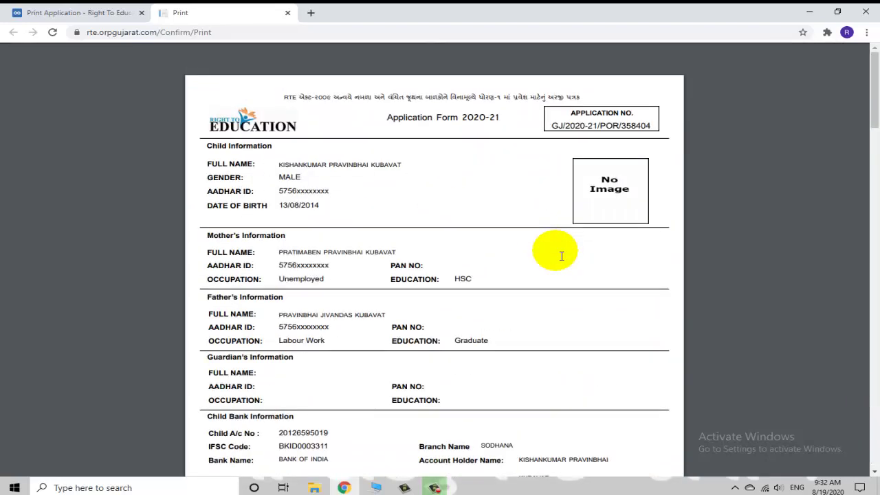
# Step: Close the printable form tab and go to the Print Arji step of the progress bar
pyautogui.click(288, 13)
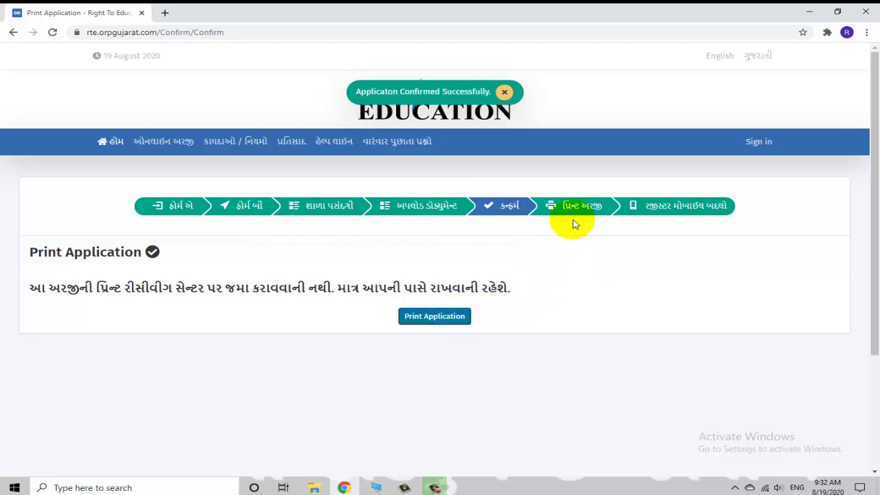
pyautogui.click(600, 208)
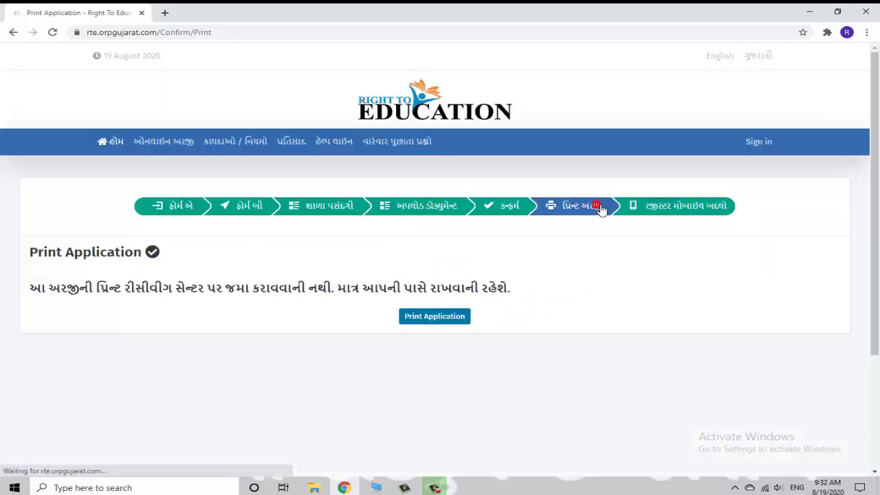